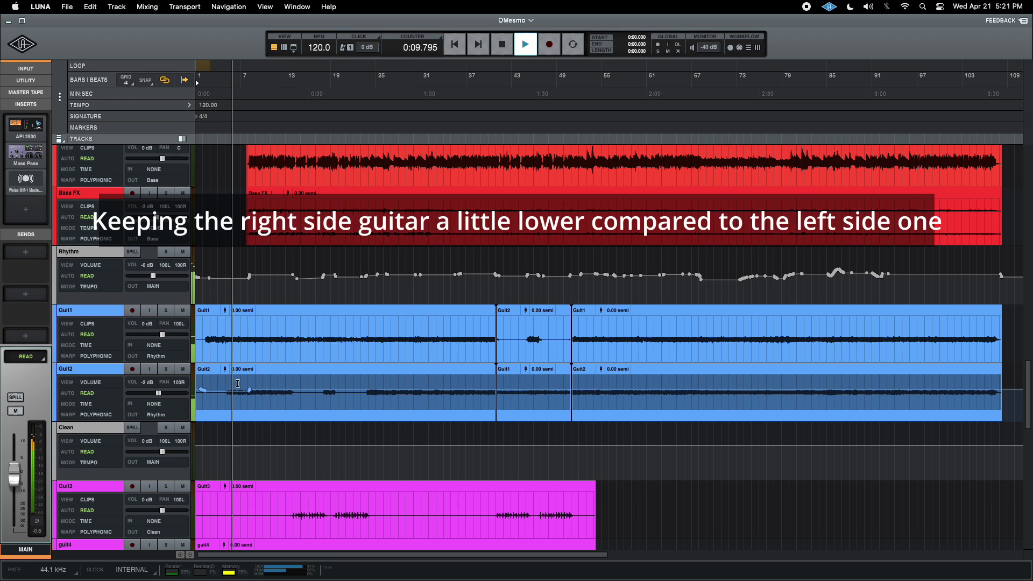
# Step: Inspect the Ampeg SVTVR Classic and API Vision CS inserts on the bass_DI track, and close their windows
pyautogui.scroll(3, 252, 380)
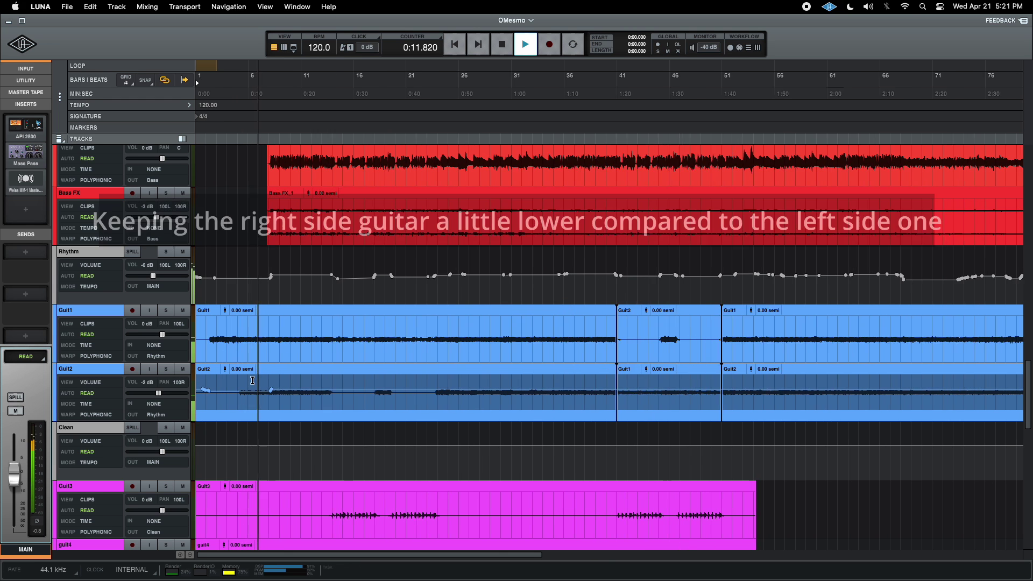
pyautogui.scroll(1, 302, 348)
pyautogui.scroll(5, 303, 348)
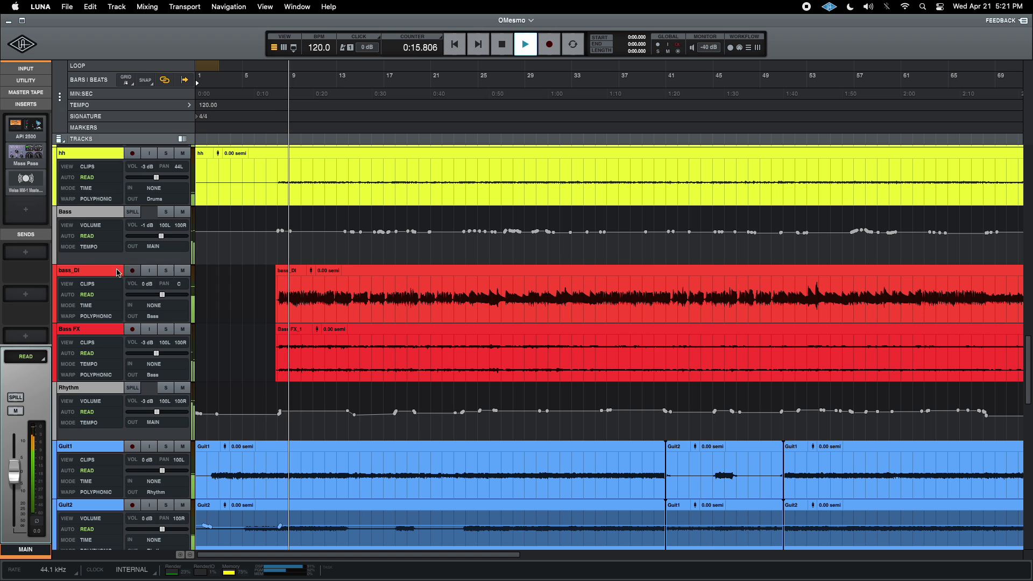
pyautogui.click(93, 271)
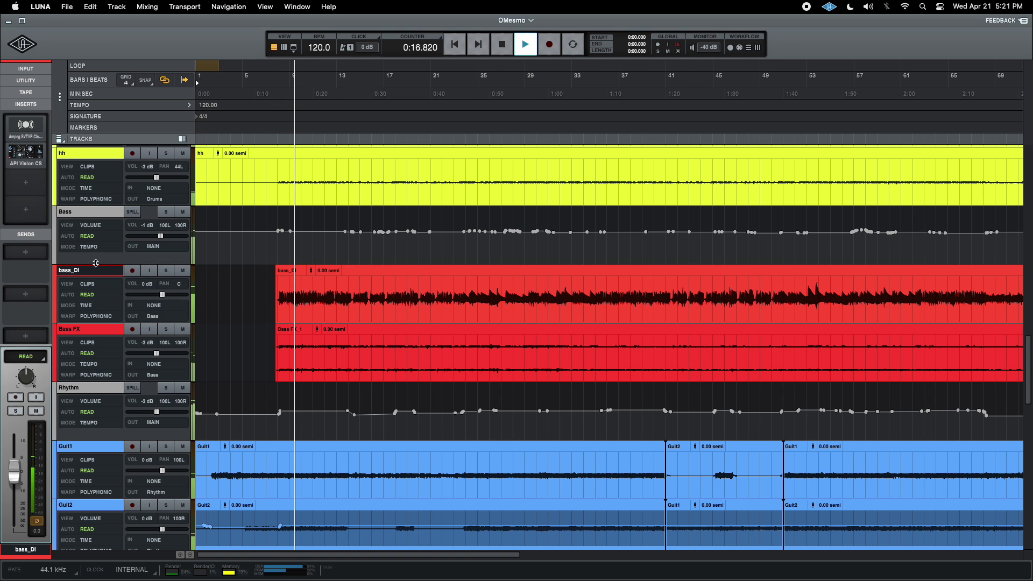
pyautogui.click(28, 124)
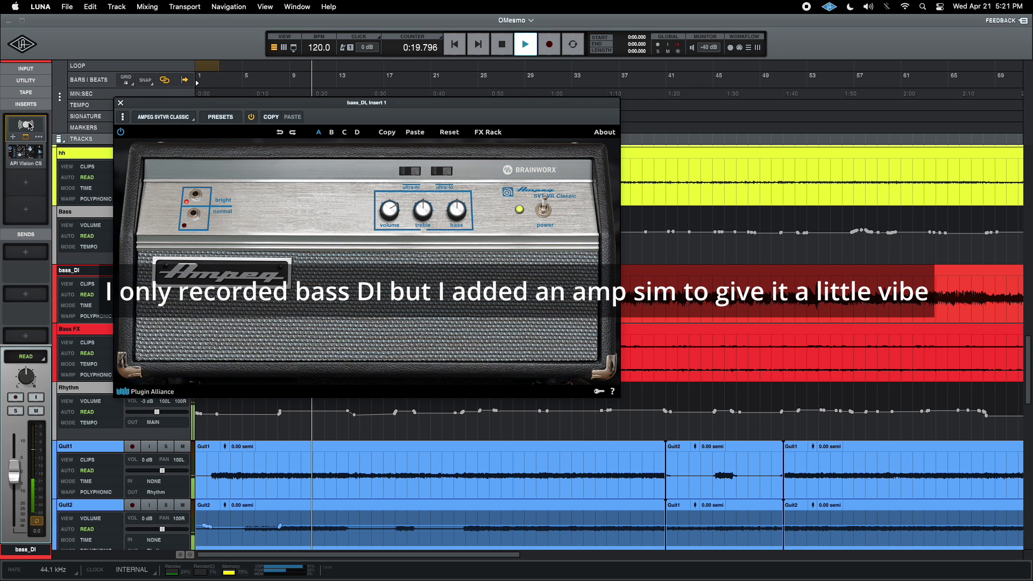
pyautogui.click(25, 124)
pyautogui.click(26, 152)
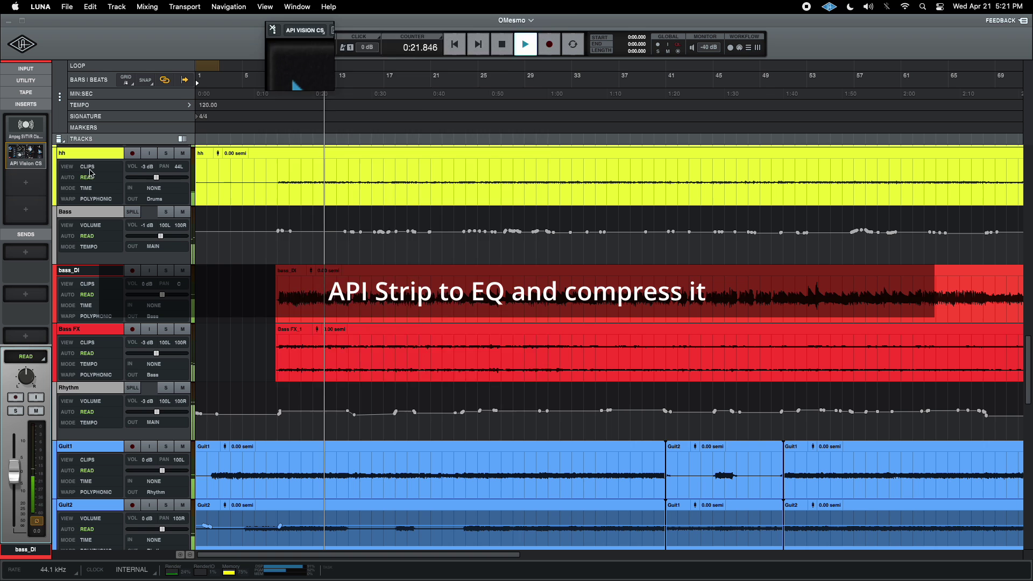
pyautogui.press('Escape')
# Step: Examine the volume automation on the MAIN stereo bus and the Delay bus
pyautogui.scroll(10, 256, 269)
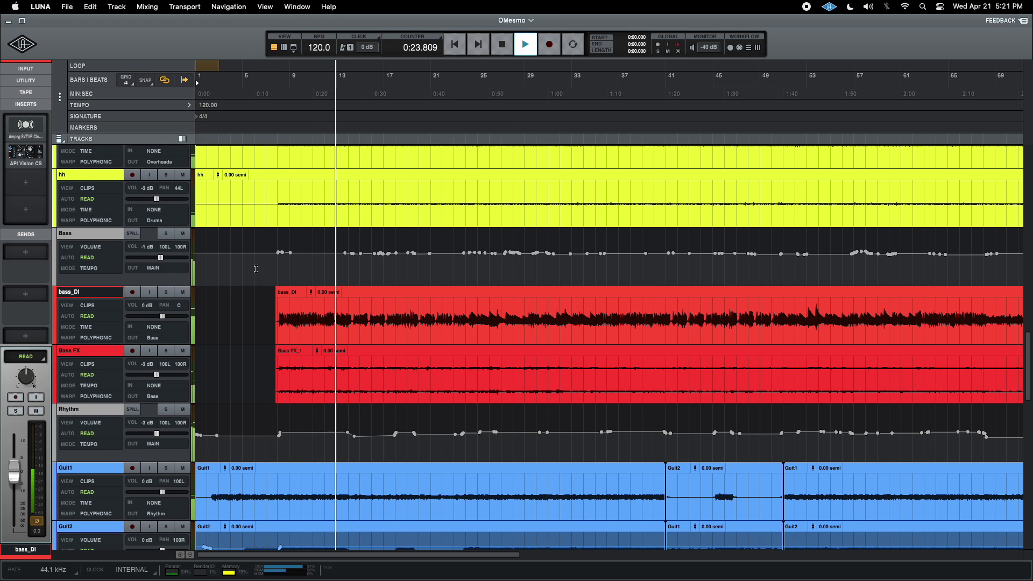
pyautogui.scroll(2, 259, 265)
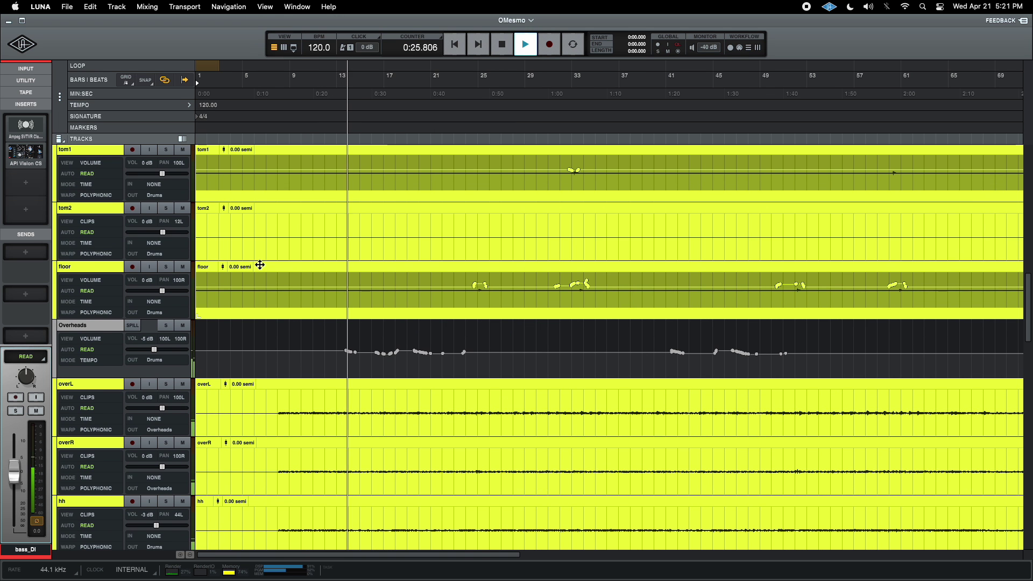
pyautogui.scroll(8, 251, 256)
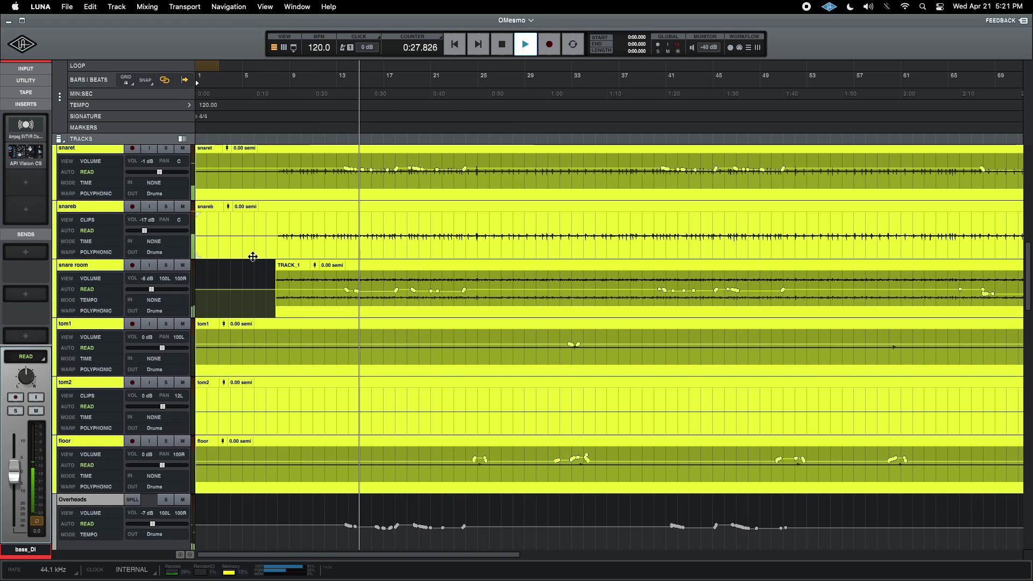
pyautogui.scroll(15, 253, 255)
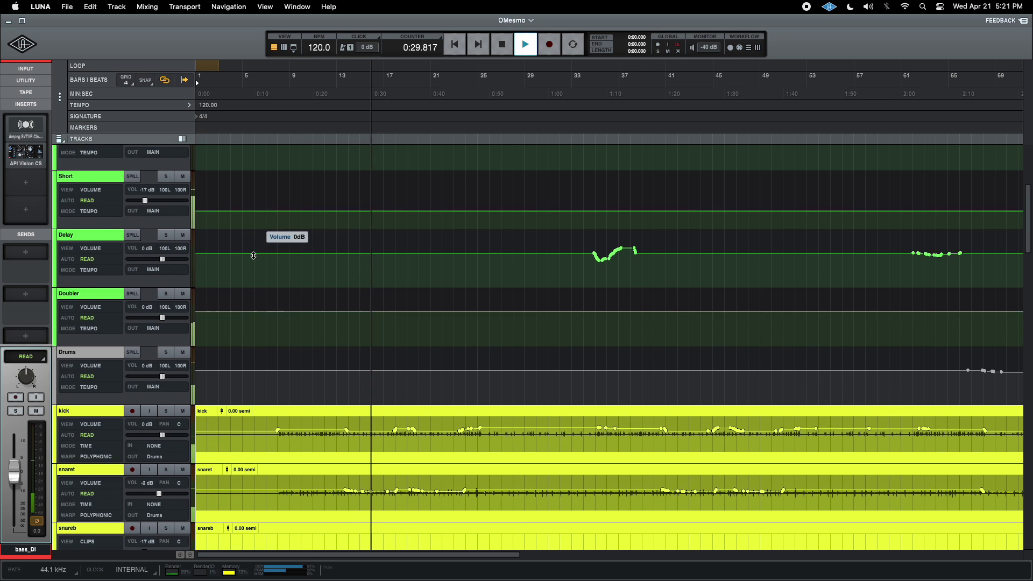
pyautogui.scroll(2, 253, 255)
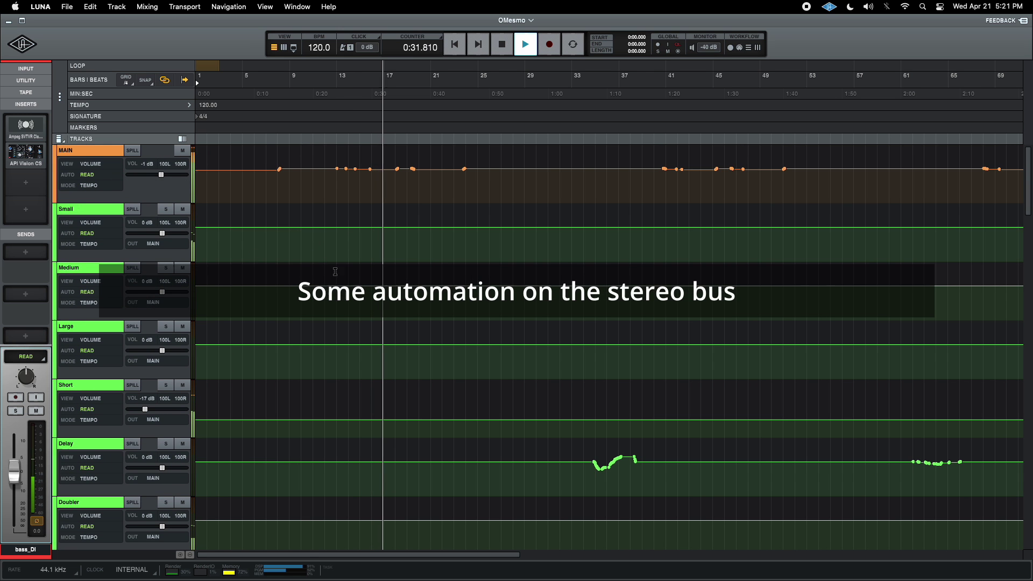
pyautogui.scroll(-4, 273, 333)
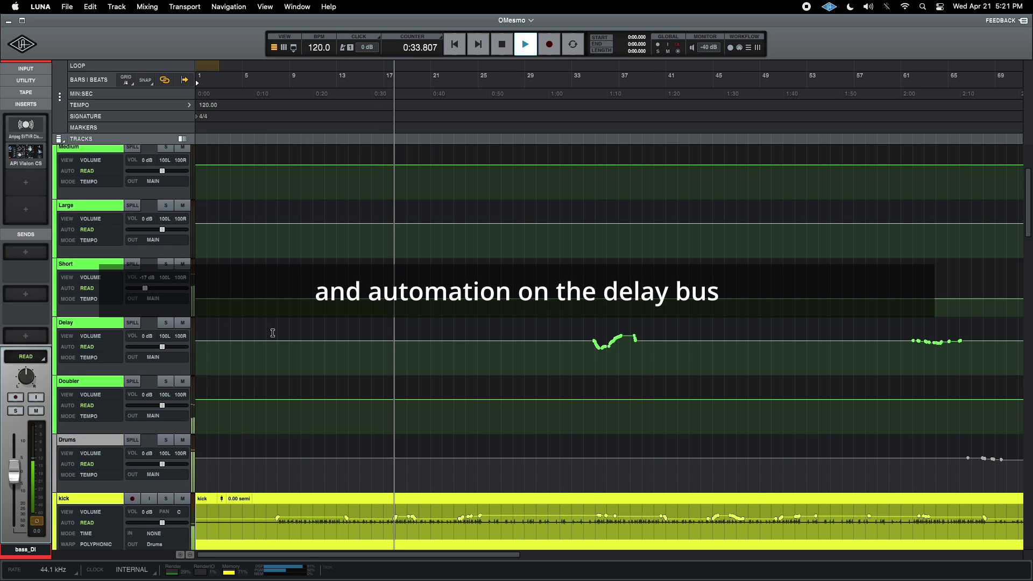
# Step: Examine the verse and chorus vocal clips on Verse and Vox1, along with the Vox bus's delay send automation
pyautogui.scroll(-18, 272, 333)
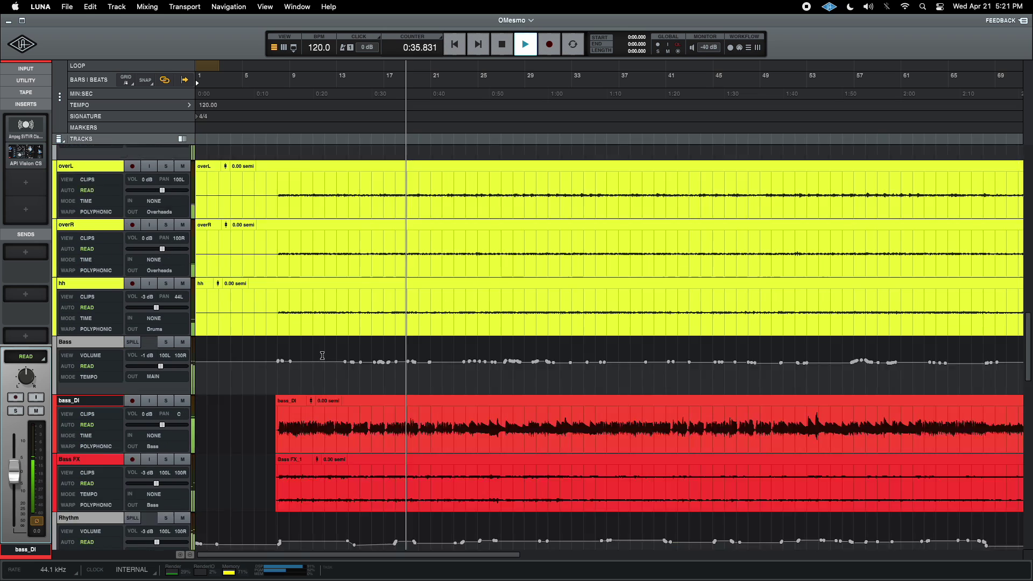
pyautogui.scroll(-20, 323, 356)
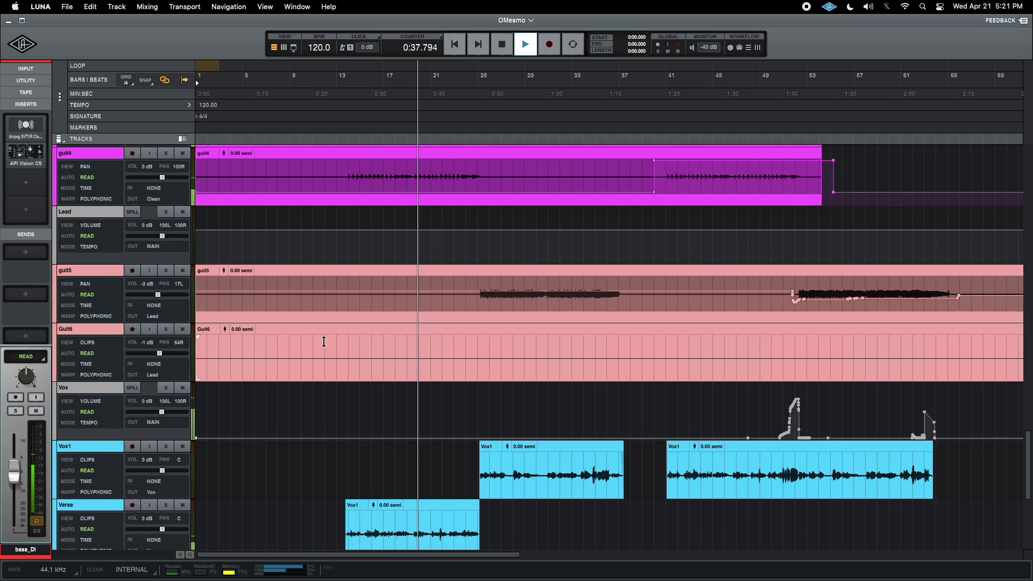
pyautogui.scroll(-5, 324, 342)
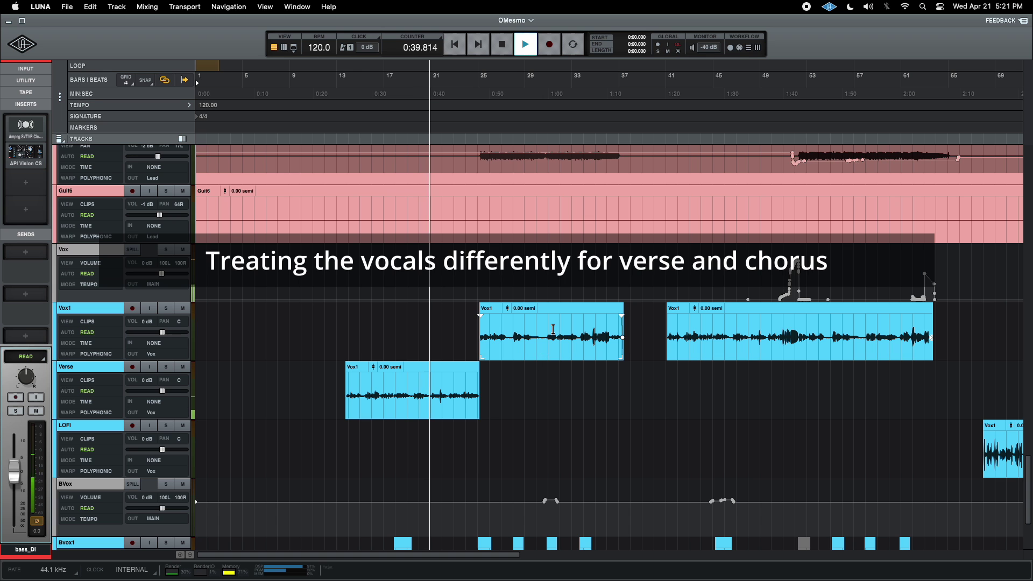
pyautogui.hscroll(5, 546, 367)
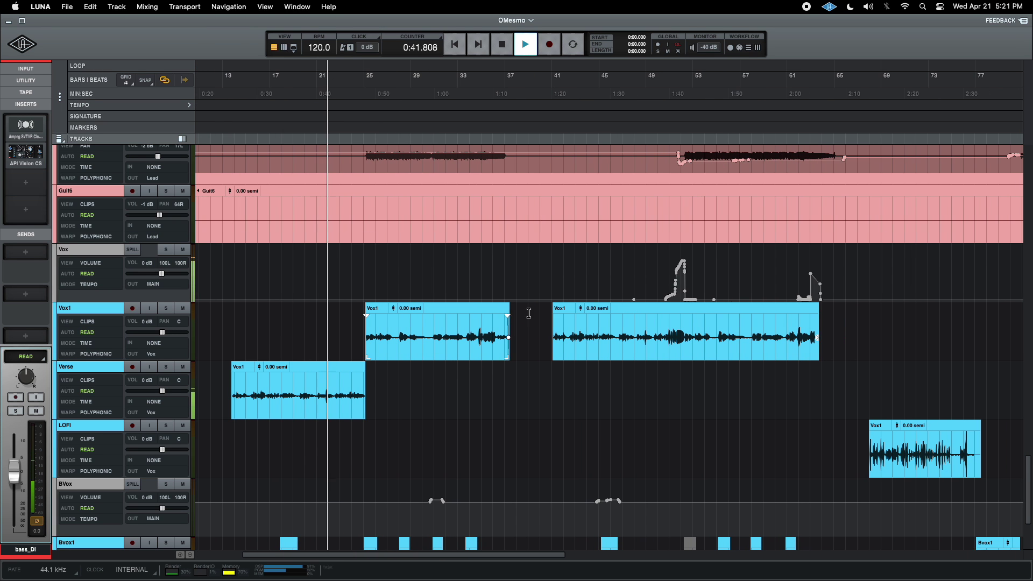
pyautogui.hscroll(8, 724, 335)
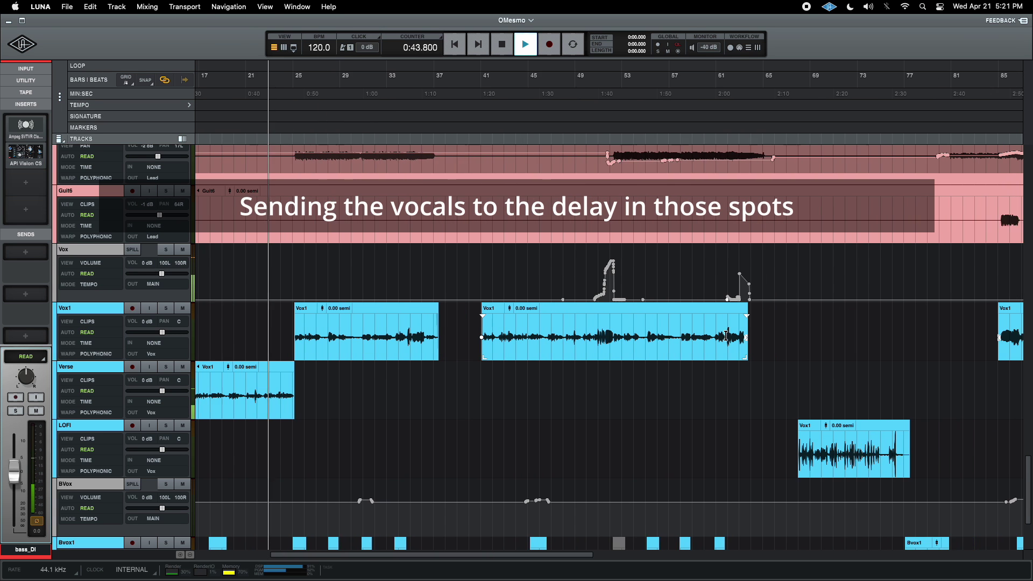
pyautogui.hscroll(-14, 699, 332)
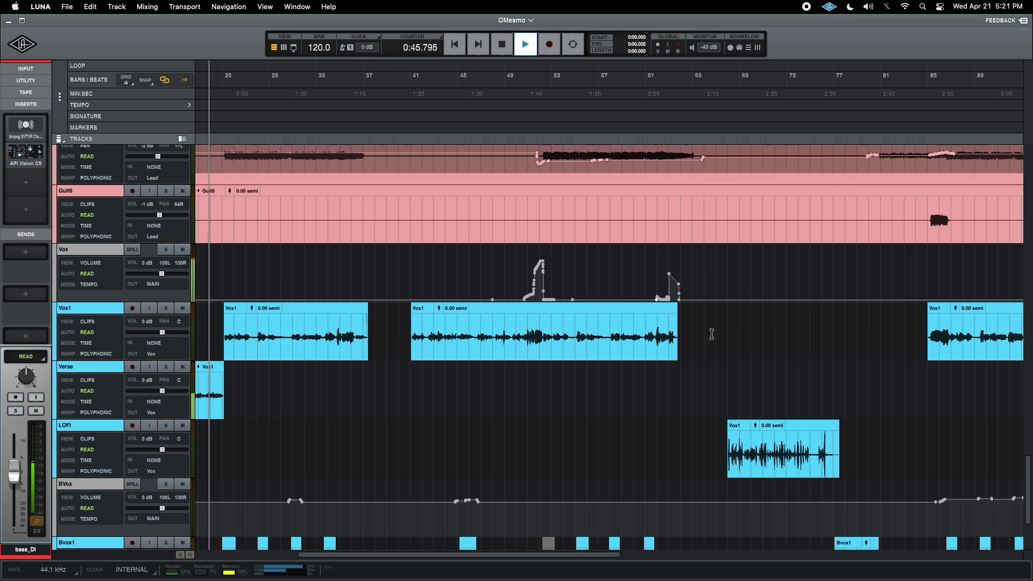
pyautogui.hscroll(-5, 685, 329)
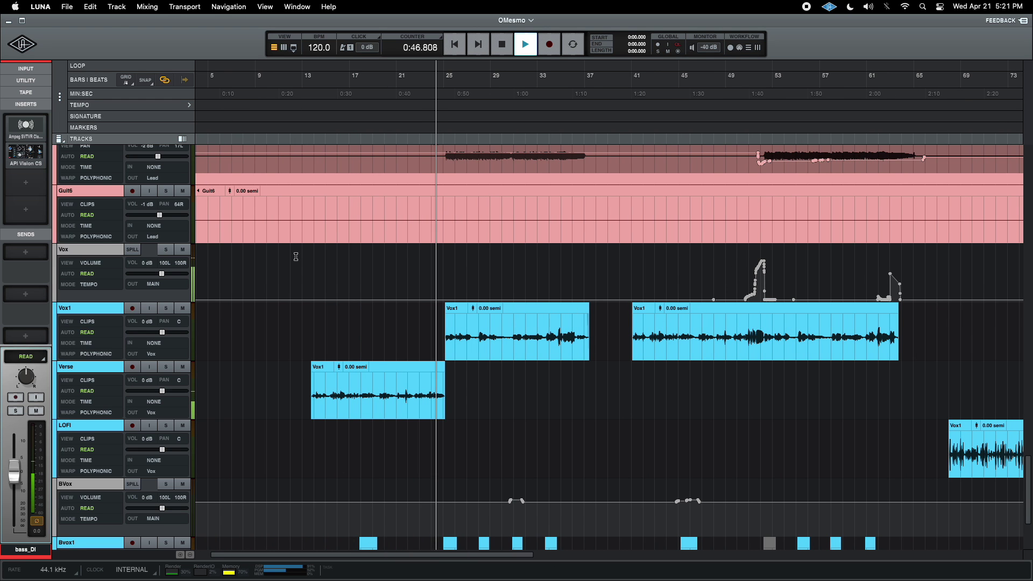
# Step: Set the Vox bus lane to show Volume automation and review it across the whole song
pyautogui.click(91, 251)
pyautogui.click(91, 263)
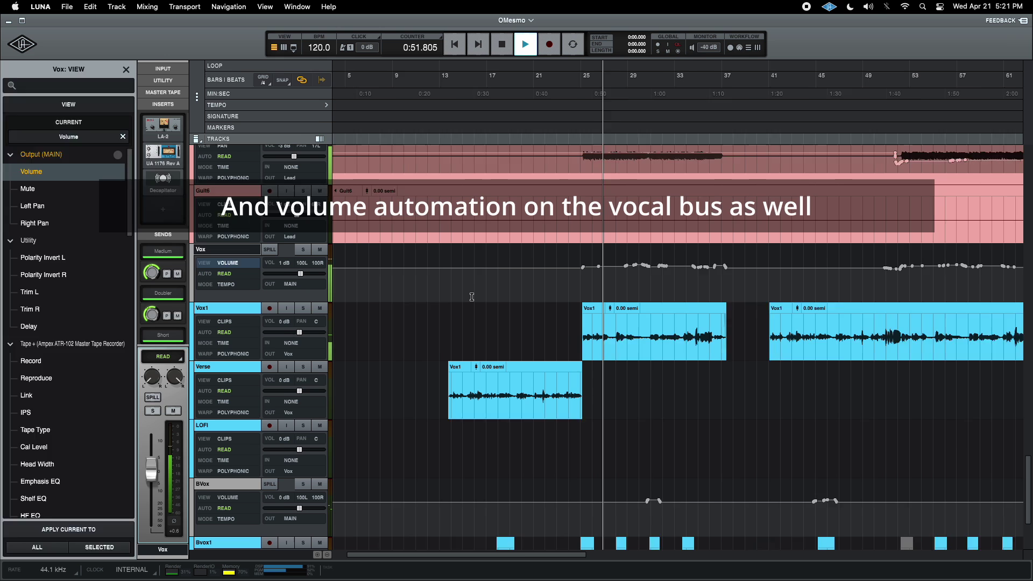
pyautogui.press('Escape')
pyautogui.hscroll(1, 504, 316)
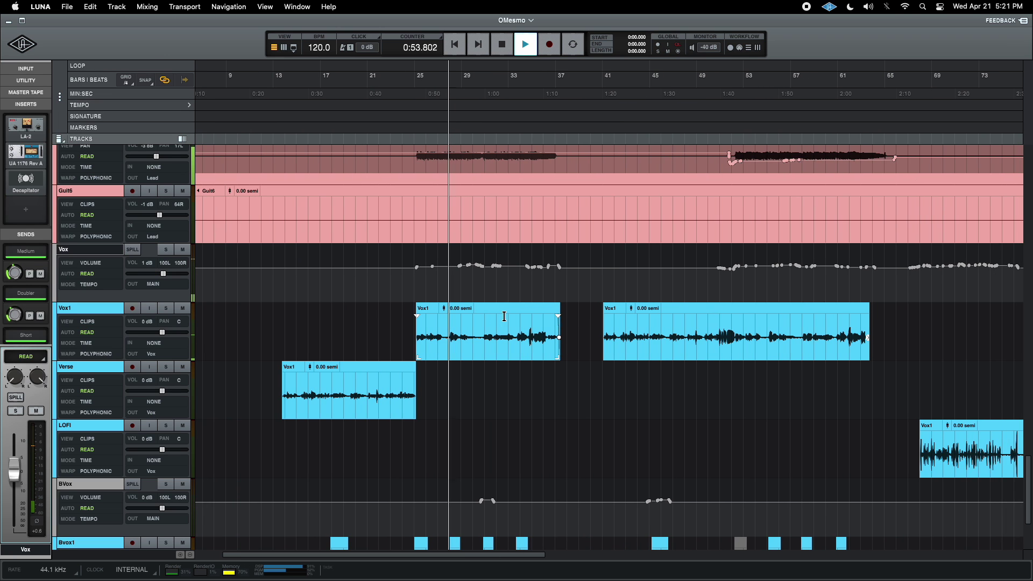
pyautogui.scroll(-3, 504, 316)
pyautogui.scroll(-2, 505, 316)
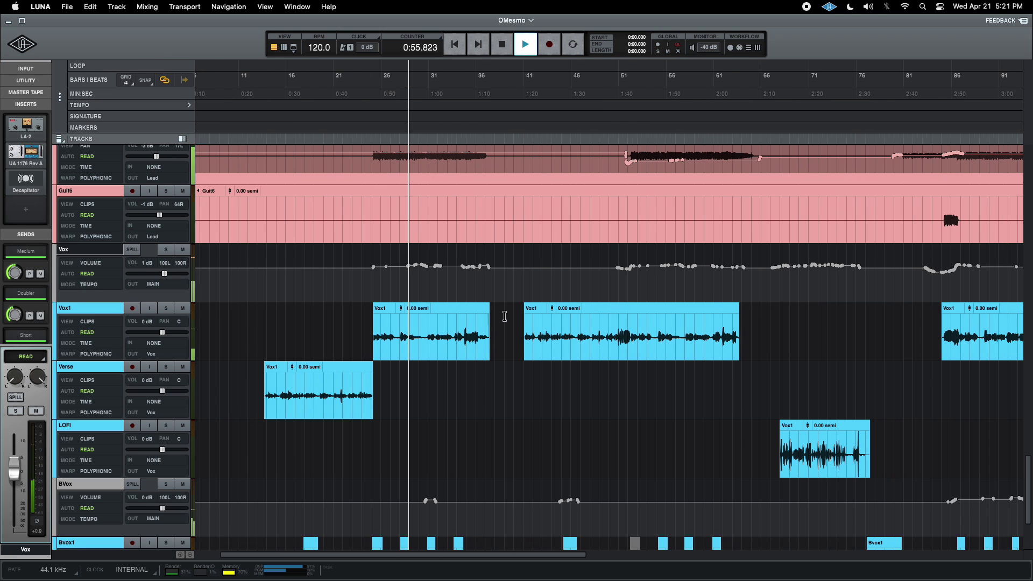
pyautogui.scroll(-2, 505, 316)
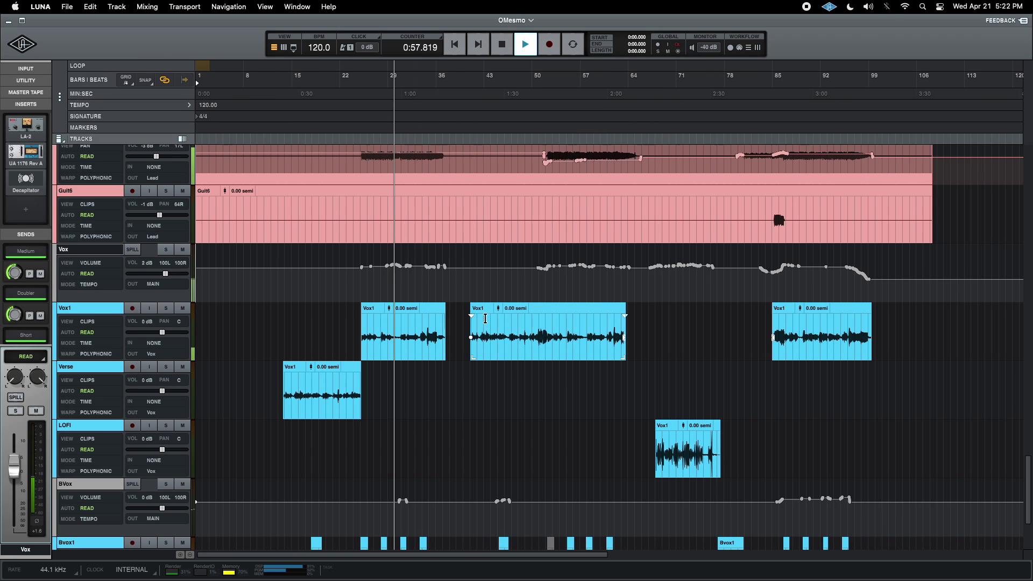
# Step: Inspect the Kolin limiter inserted on the BVox backing vocal bus, and close its window
pyautogui.scroll(-5, 376, 328)
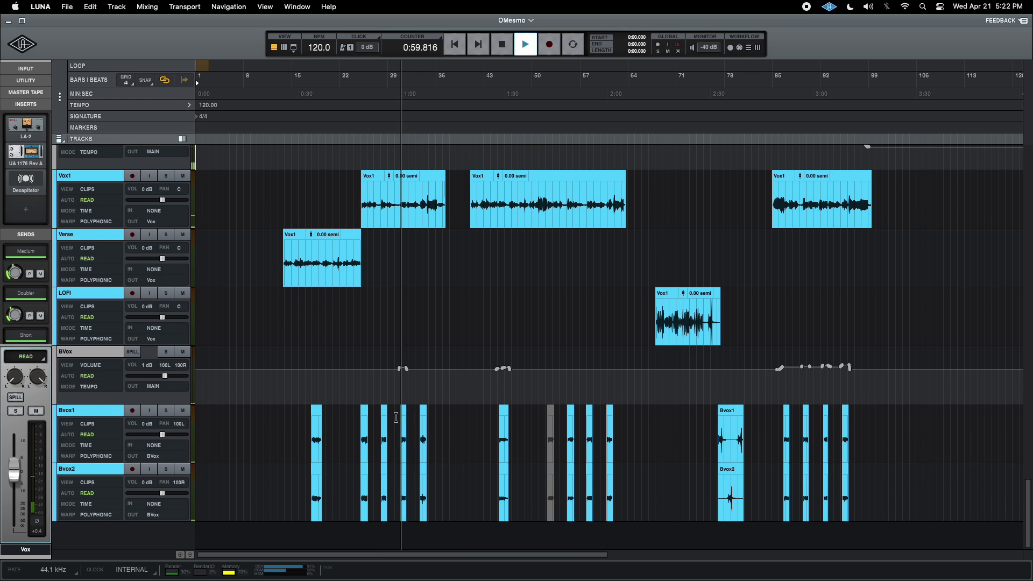
pyautogui.click(118, 363)
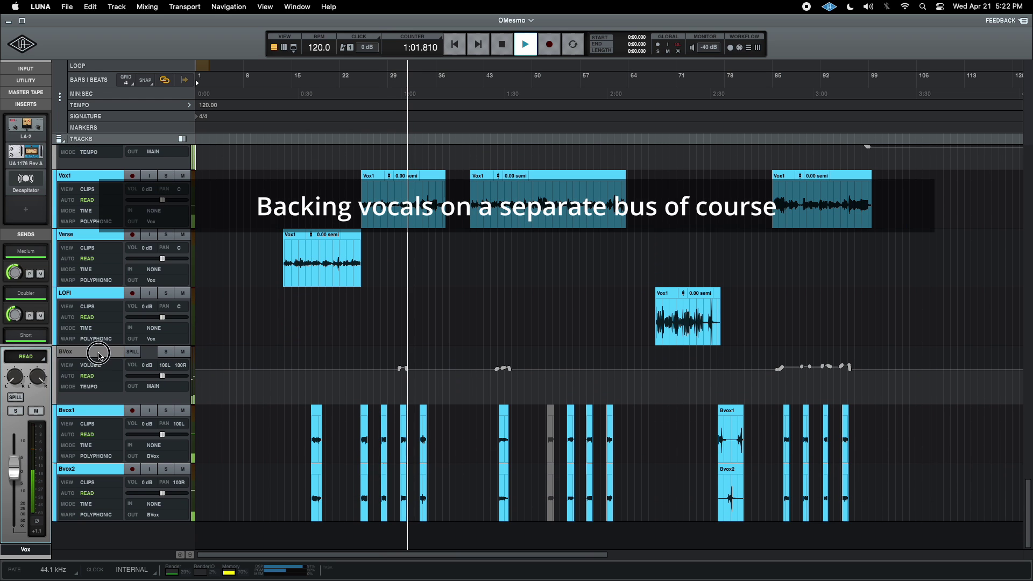
pyautogui.click(24, 127)
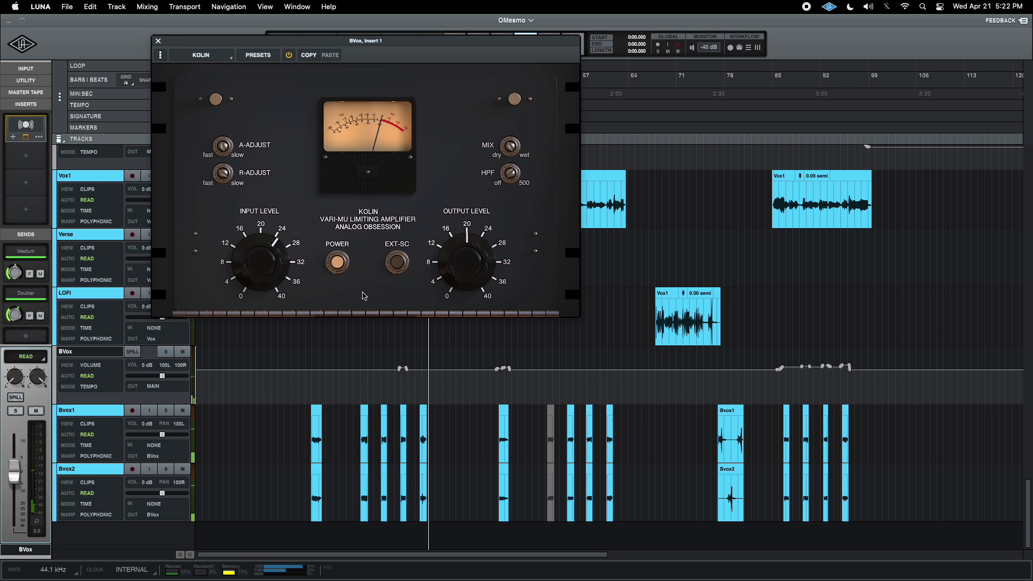
pyautogui.press('super+w')
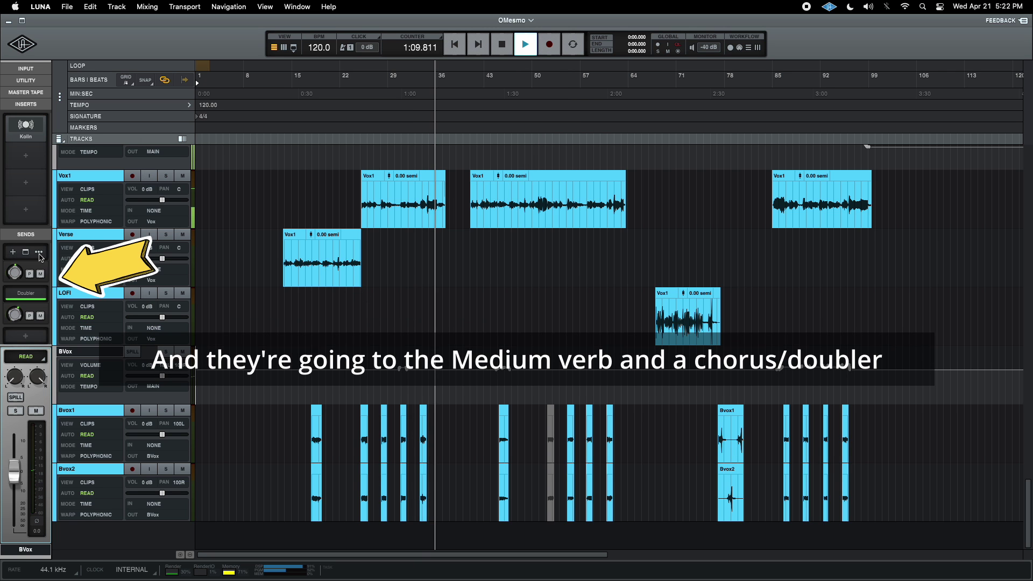
# Step: Examine the lead, clean and rhythm guitar tracks, including the second-verse section where the Guit1 and Guit2 clips are swapped
pyautogui.scroll(5, 442, 243)
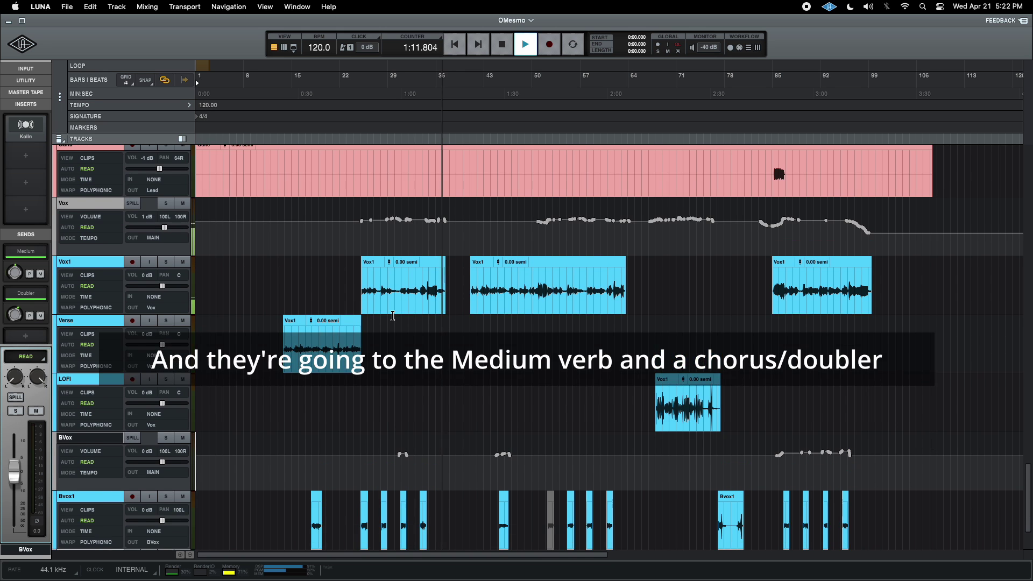
pyautogui.scroll(5, 442, 243)
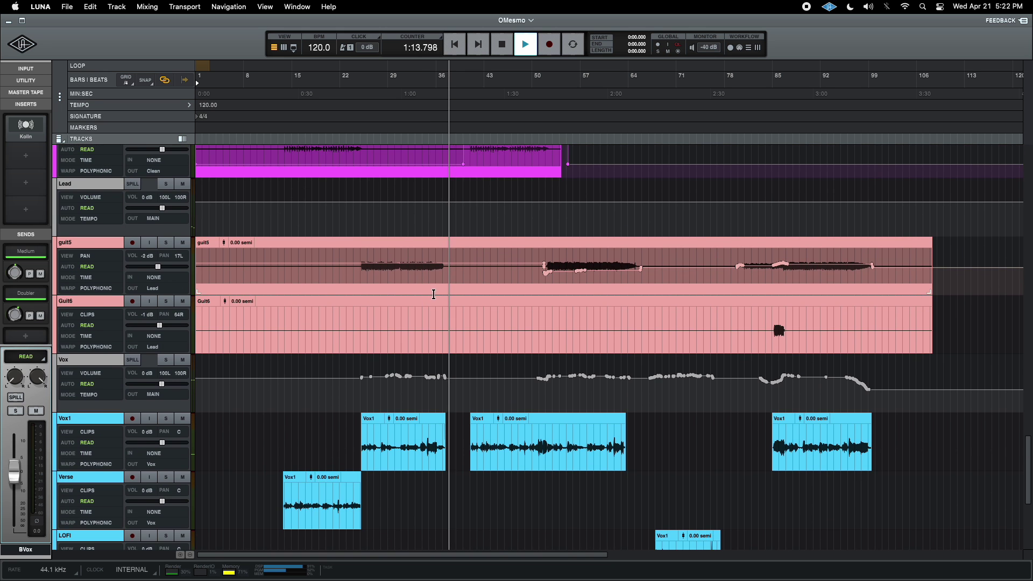
pyautogui.scroll(6, 434, 295)
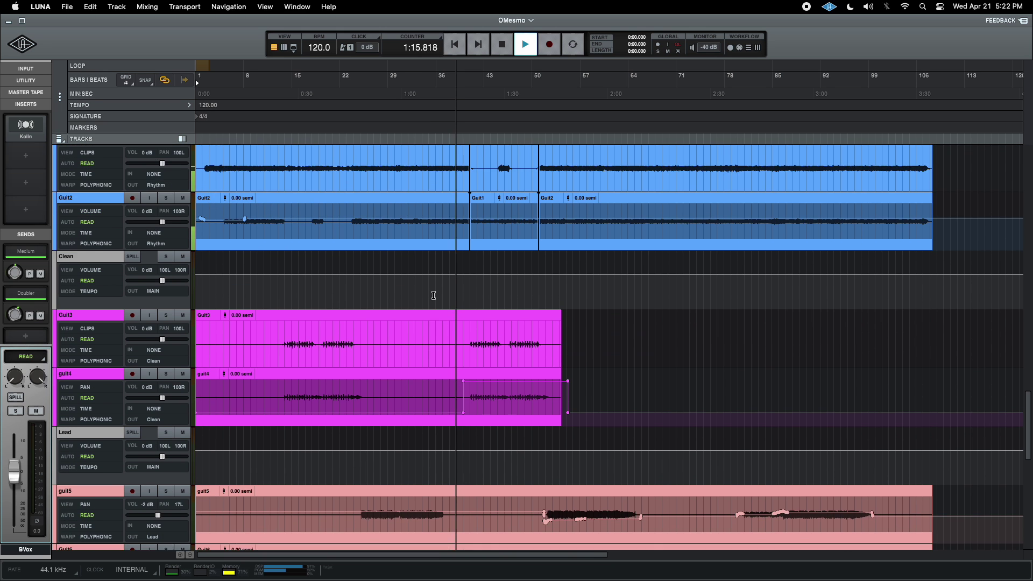
pyautogui.scroll(1, 436, 294)
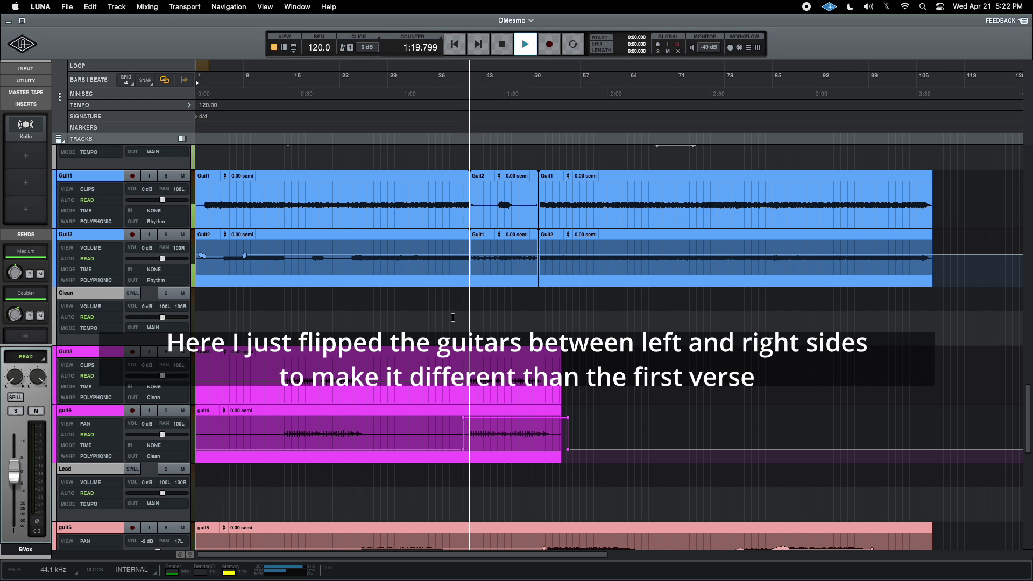
pyautogui.scroll(10, 453, 322)
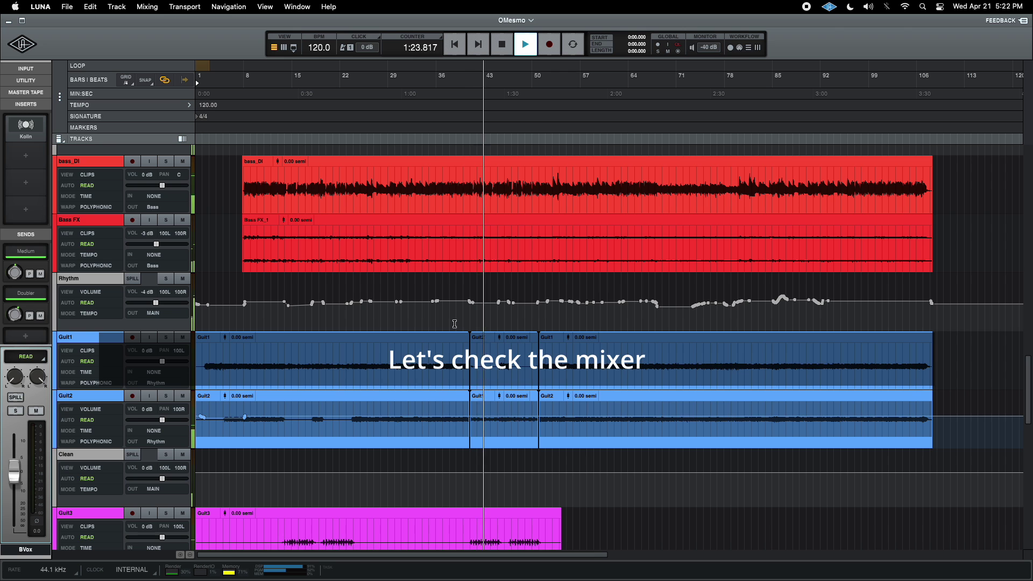
# Step: Show the mixer and open the API 2500, Massive Passive and Weiss MM-1 inserts on the MAIN bus for inspection
pyautogui.press('super+equal')
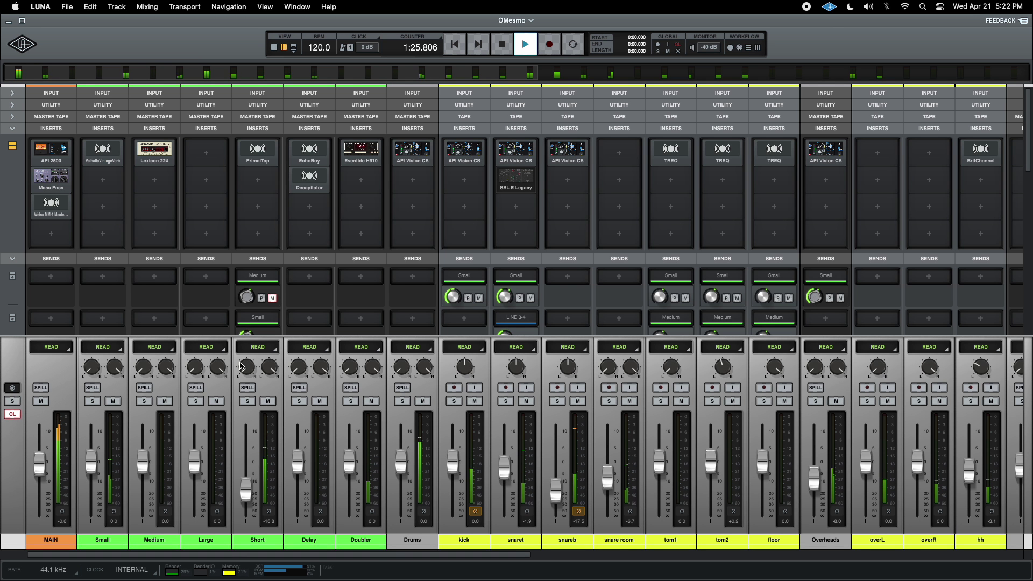
pyautogui.click(43, 156)
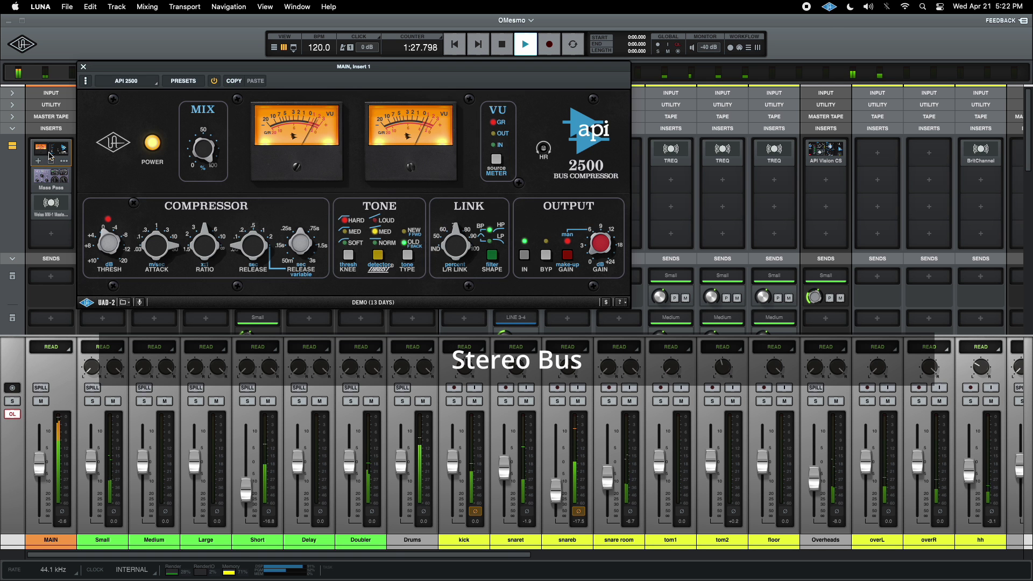
pyautogui.click(54, 178)
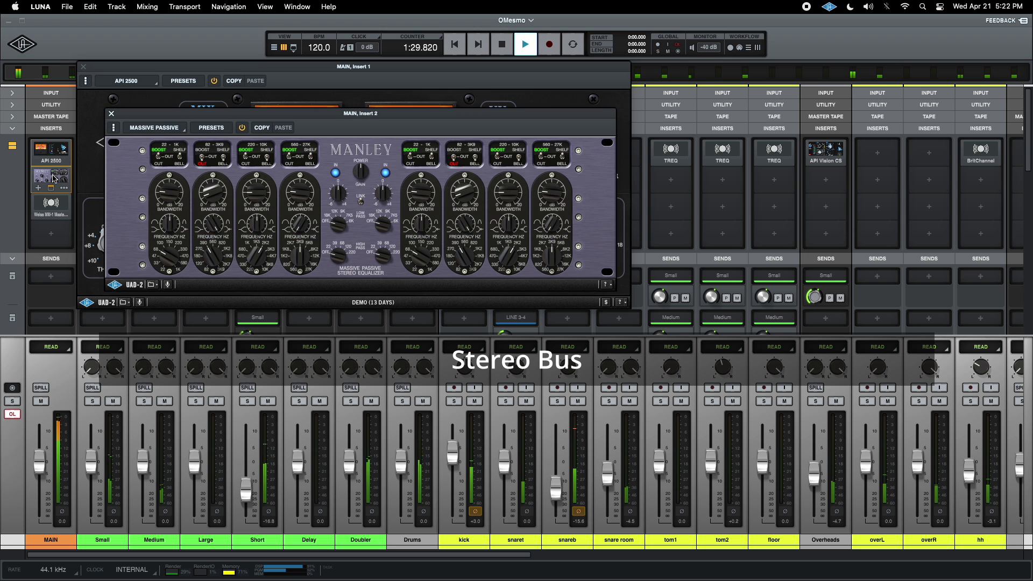
pyautogui.click(53, 203)
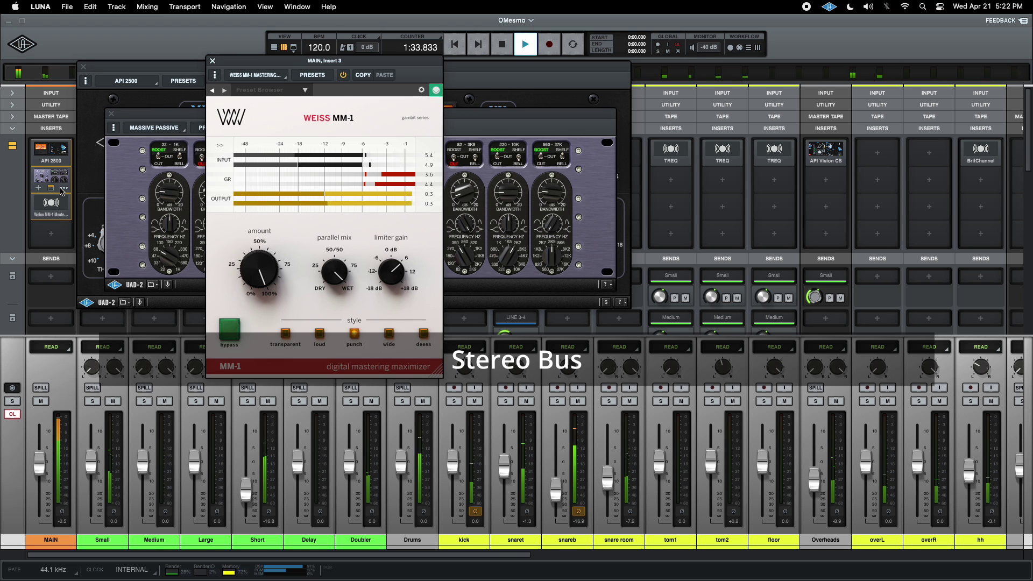
# Step: Close the open Weiss MM-1, Massive Passive and API 2500 windows of the MAIN bus
pyautogui.press('super+w')
pyautogui.press('super+w')
pyautogui.press('super+w')
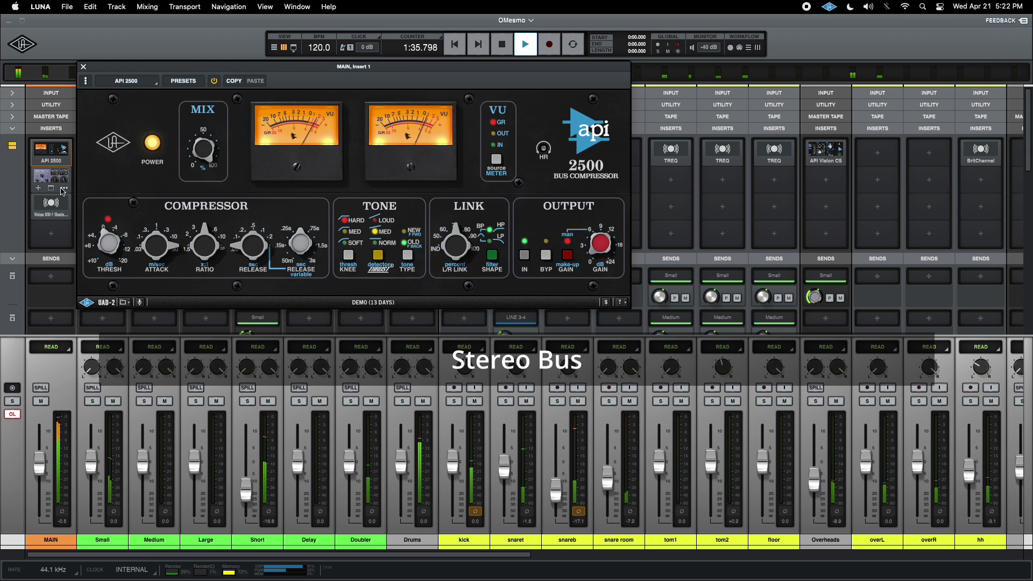
# Step: Inspect the ValhallaVintageVerb on the Small bus and the Lexicon 224 on the Medium bus, closing each window
pyautogui.click(102, 149)
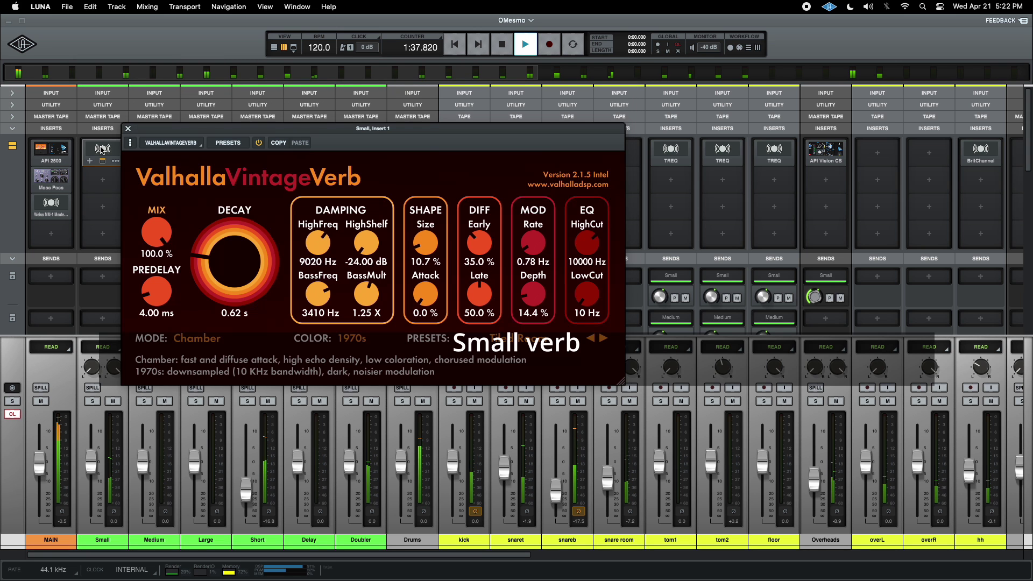
pyautogui.click(102, 149)
pyautogui.click(149, 150)
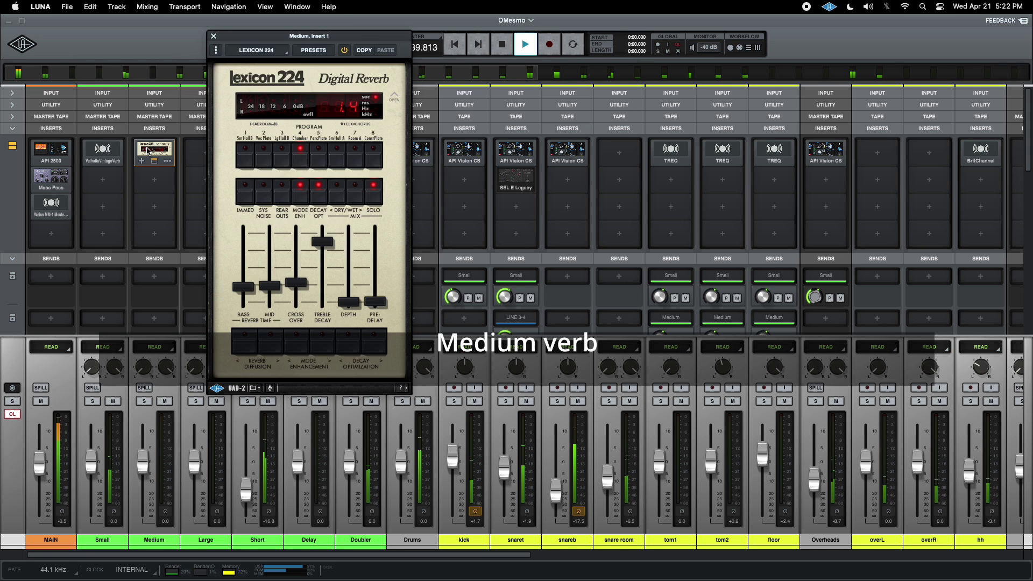
pyautogui.click(148, 150)
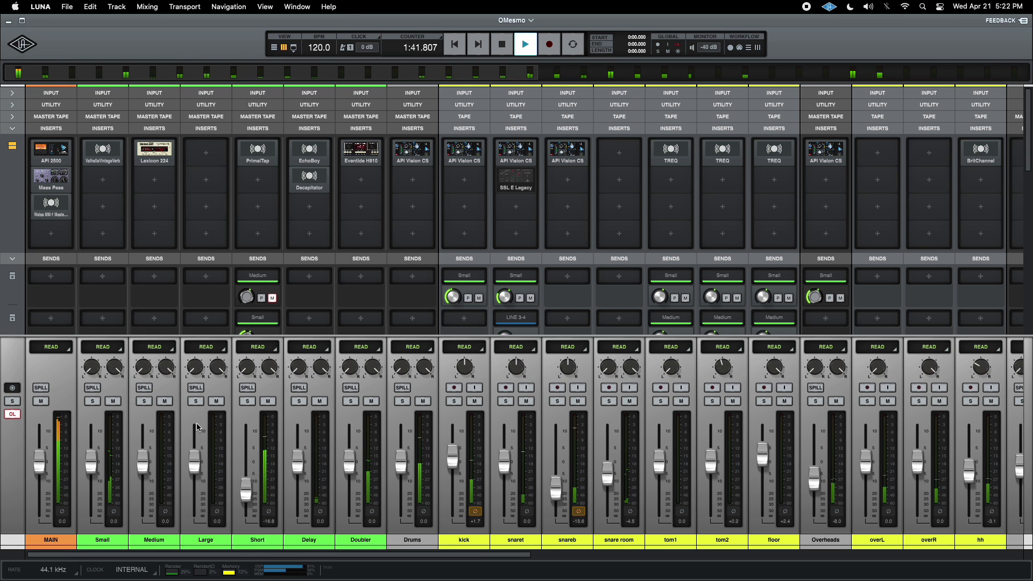
# Step: Mute the unused Large reverb bus and lower its fader all the way down
pyautogui.moveTo(195, 487); pyautogui.dragTo(193, 518)
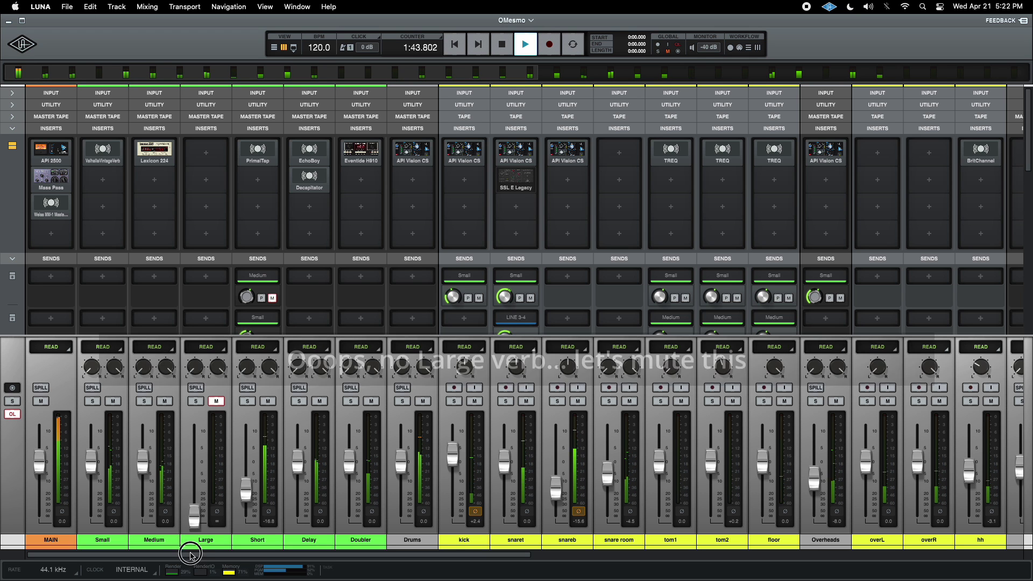
# Step: Inspect the PrimalTap insert on the Short delay bus and that bus's sends to Medium and Small
pyautogui.click(256, 147)
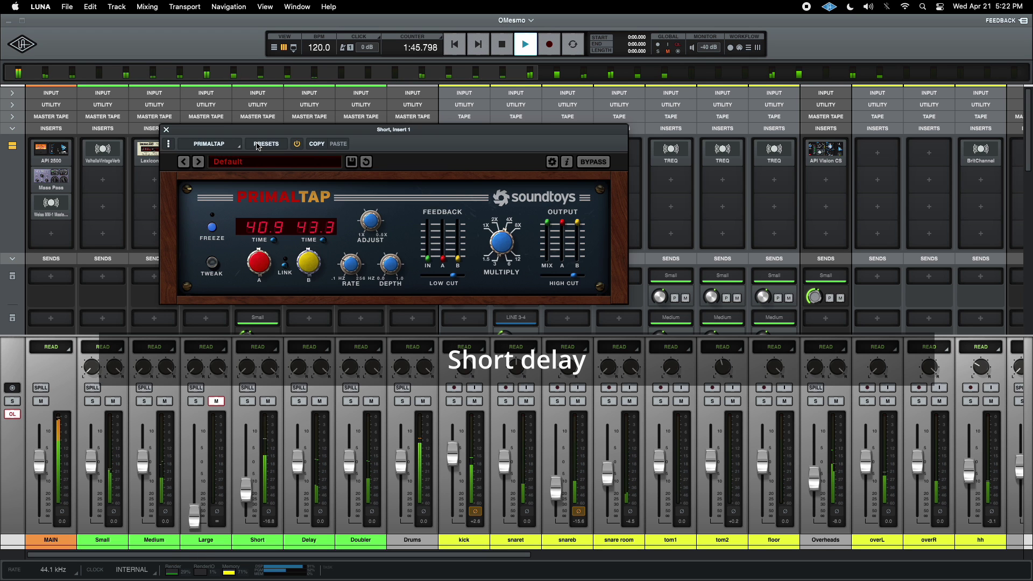
pyautogui.press('Escape')
pyautogui.scroll(-2, 258, 282)
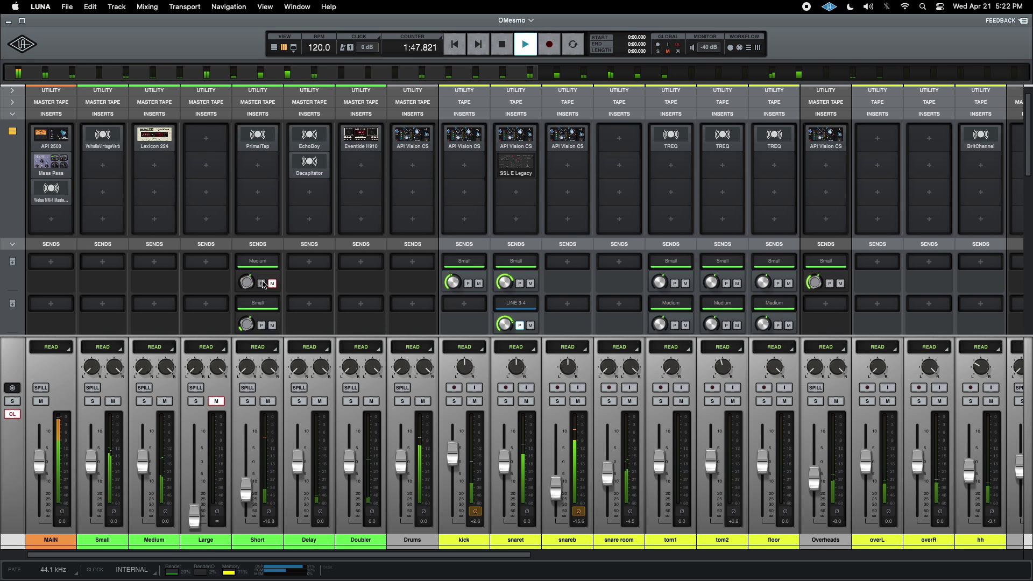
pyautogui.scroll(1, 281, 215)
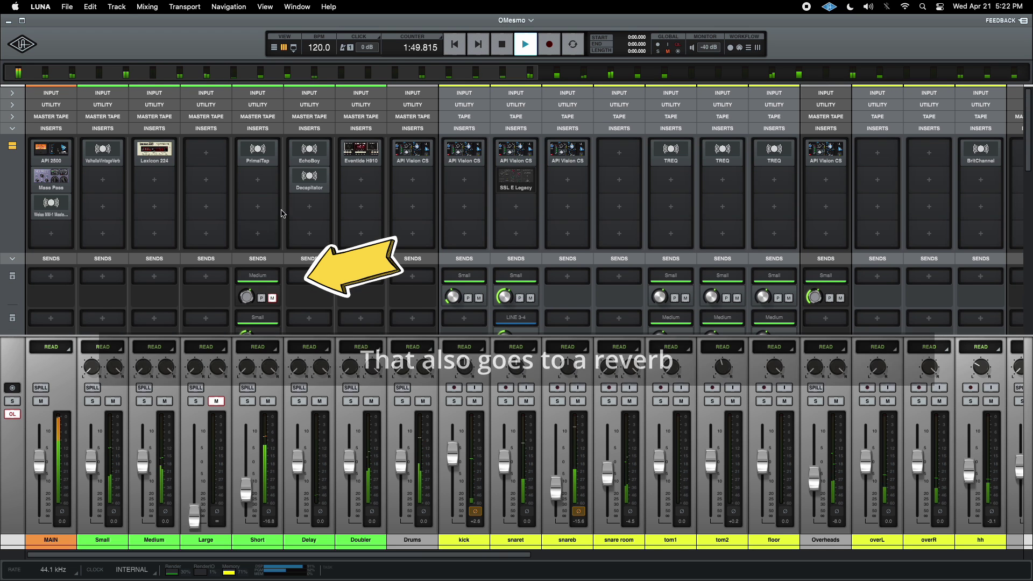
# Step: Inspect EchoBoy and Decapitator on the Delay bus and the Eventide H910 on the Doubler bus, closing each window
pyautogui.click(313, 158)
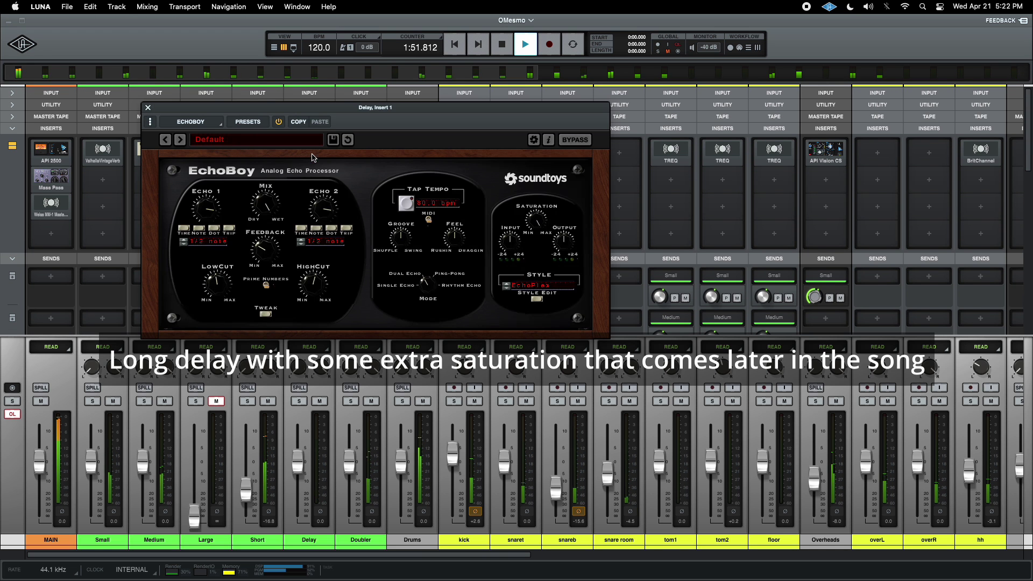
pyautogui.press('Escape')
pyautogui.click(309, 177)
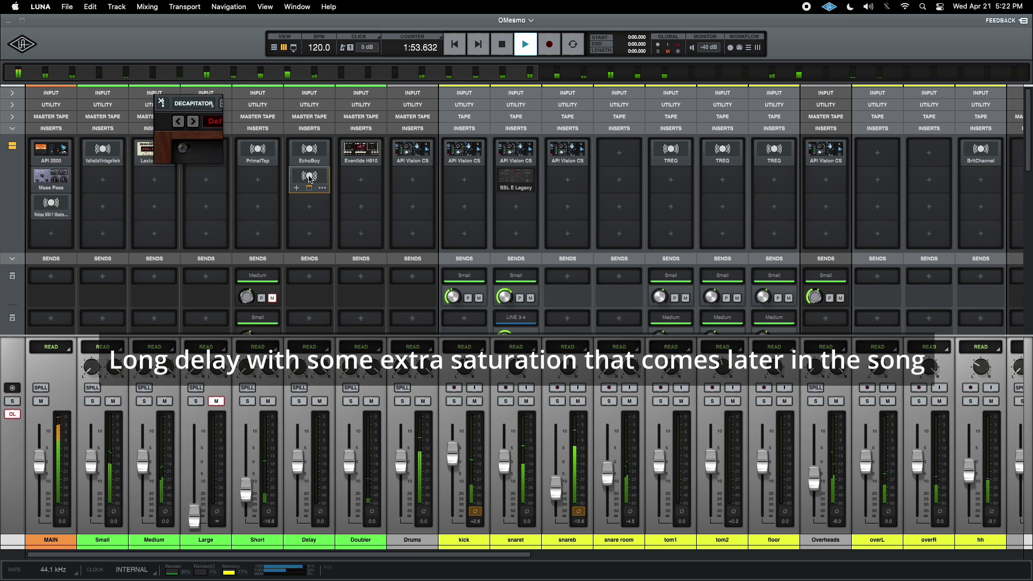
pyautogui.press('super+w')
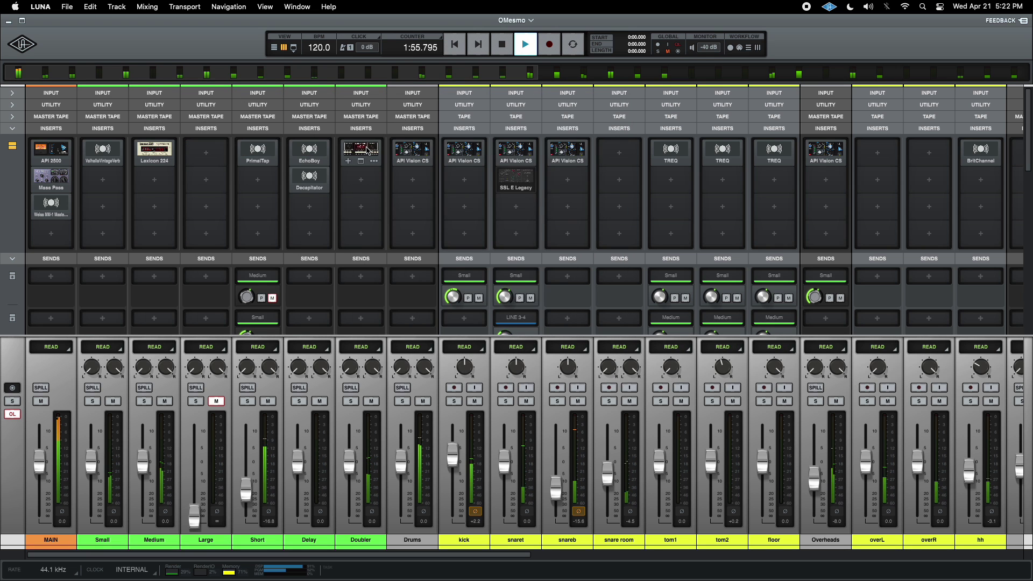
pyautogui.click(368, 150)
pyautogui.press('super+w')
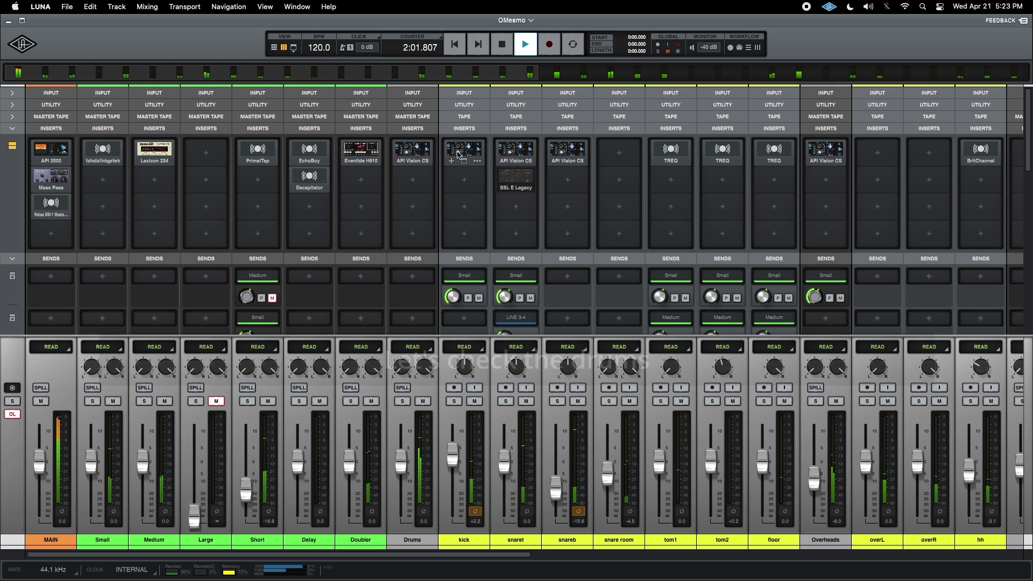
# Step: Inspect the API Vision channel strip on the Drums bus and the TREQ equalizers on tom1, tom2 and floor, and close their windows
pyautogui.click(415, 151)
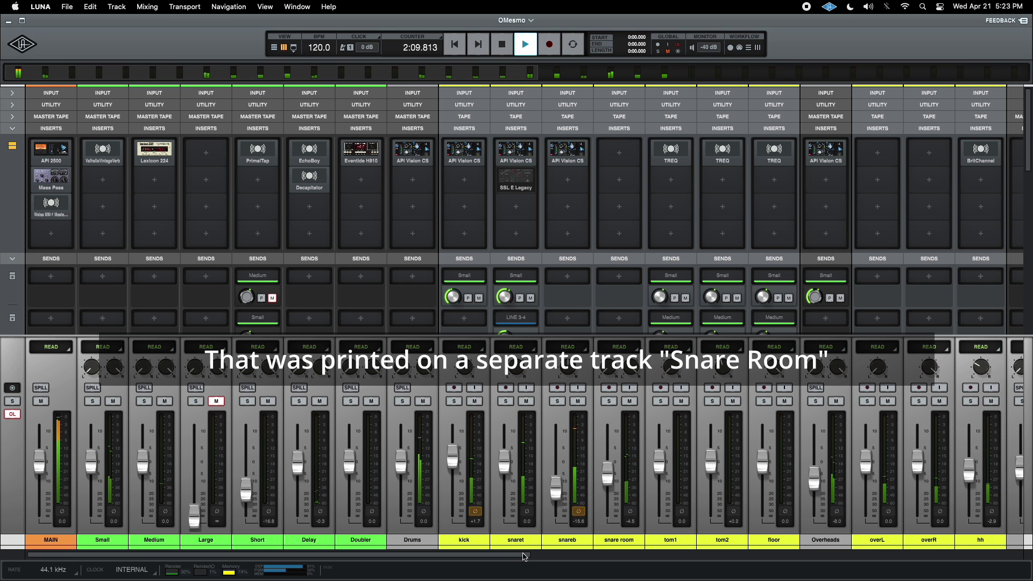
pyautogui.hscroll(10, 525, 556)
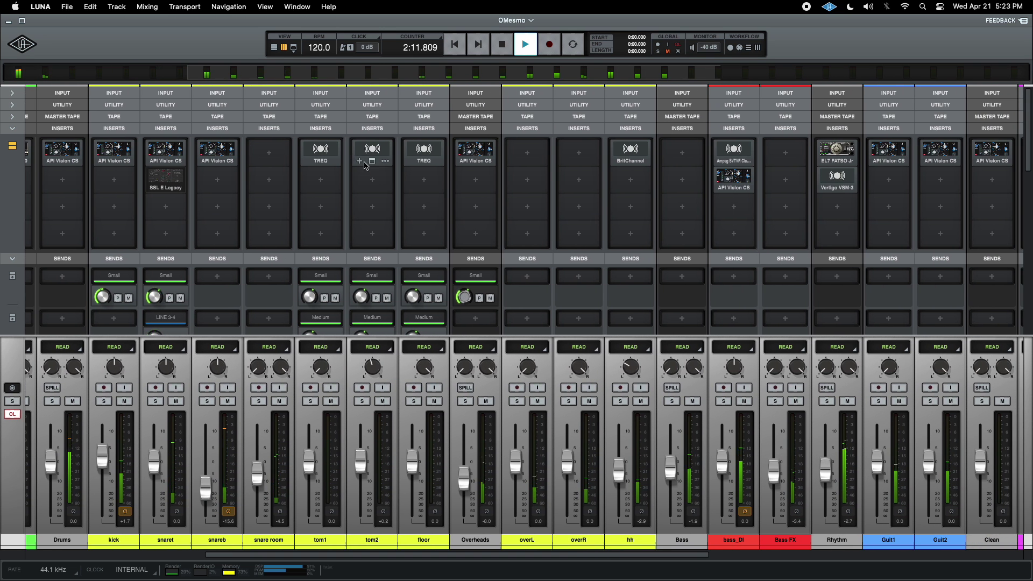
pyautogui.click(319, 152)
pyautogui.click(371, 148)
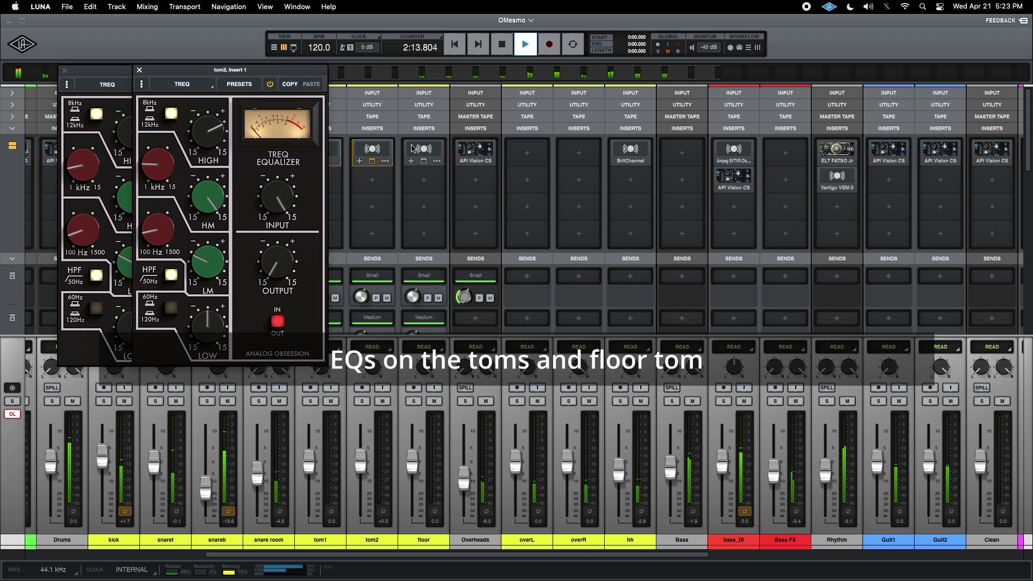
pyautogui.click(419, 151)
pyautogui.press('super+w')
pyautogui.press('super+w')
pyautogui.press('super+w')
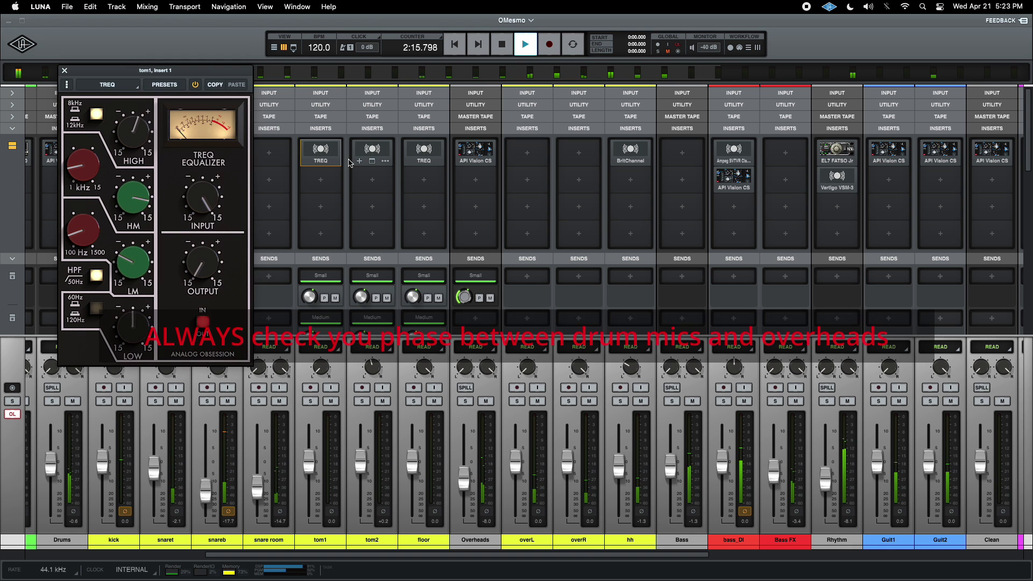
# Step: Show the timeline and examine the printed LOFI vocal clip and the Bvox1 and Bvox2 delay clips around bar 77
pyautogui.press('super+equal')
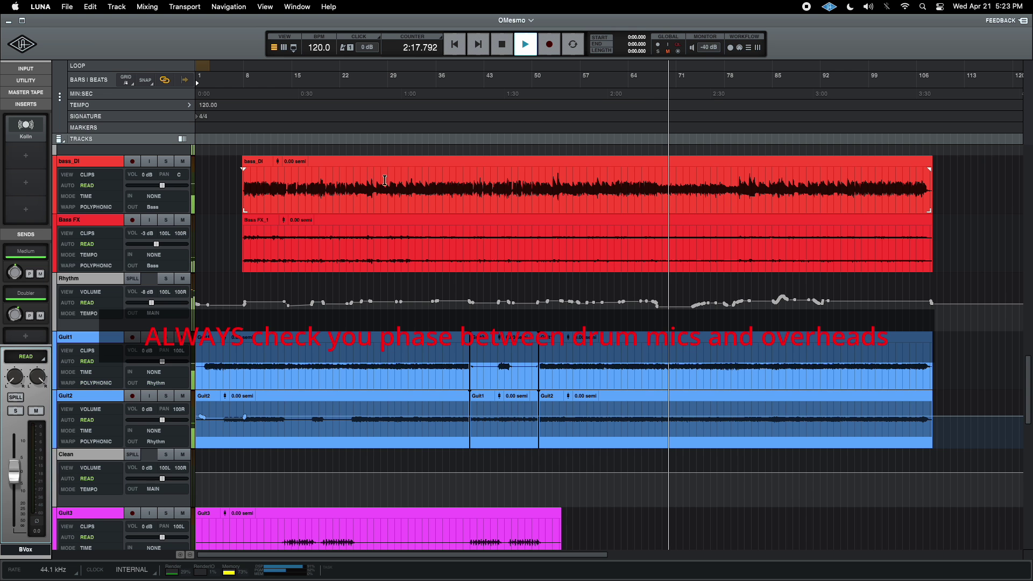
pyautogui.scroll(-12, 597, 305)
pyautogui.scroll(-3, 640, 338)
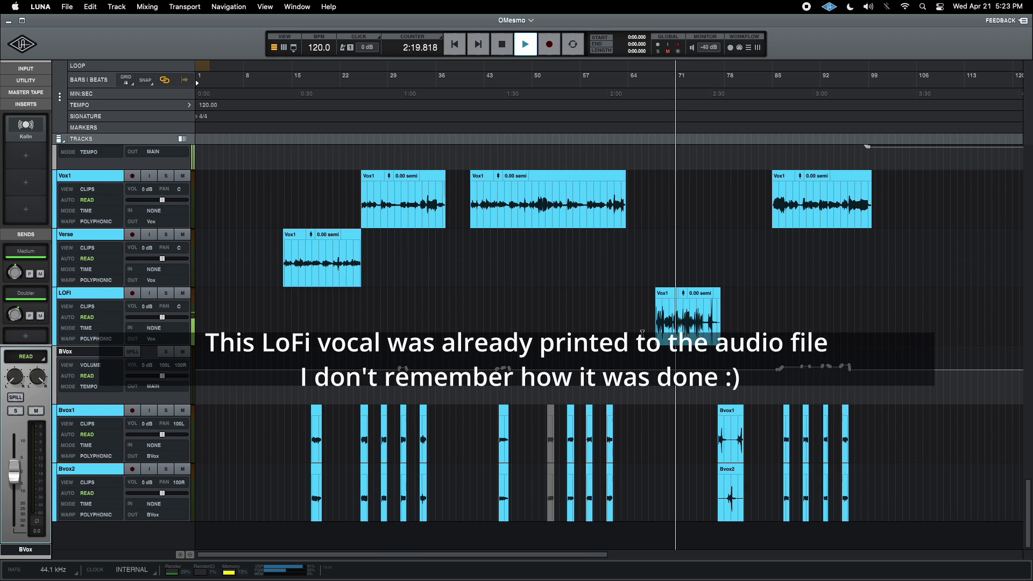
pyautogui.scroll(4, 716, 332)
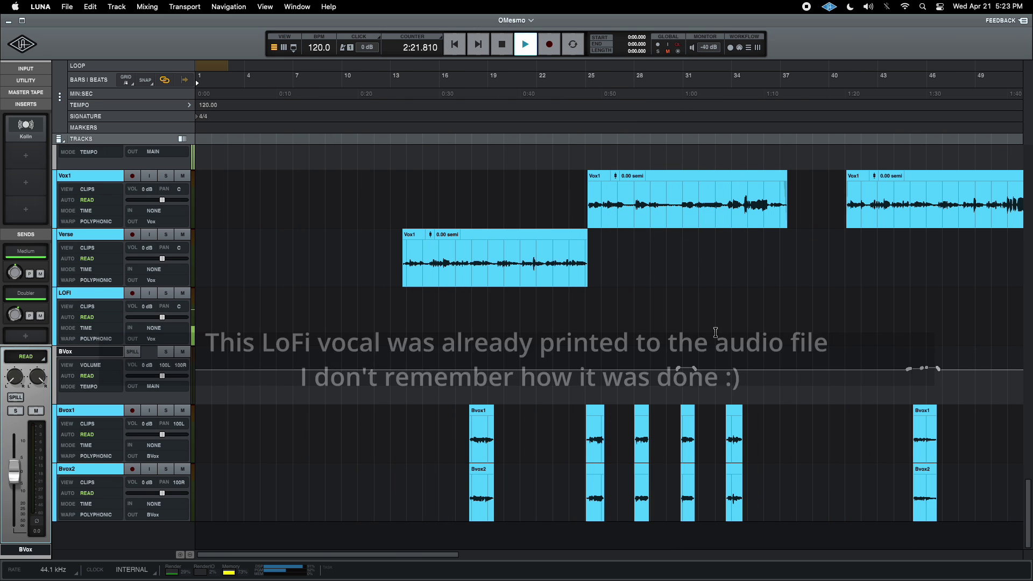
pyautogui.hscroll(10, 716, 332)
pyautogui.hscroll(3, 714, 332)
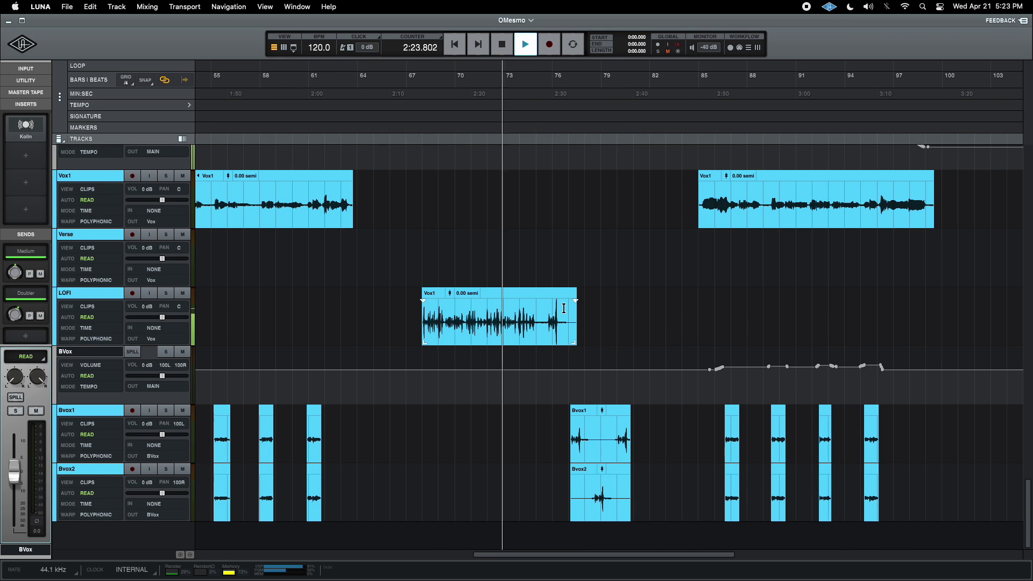
pyautogui.click(540, 321)
pyautogui.scroll(3, 561, 321)
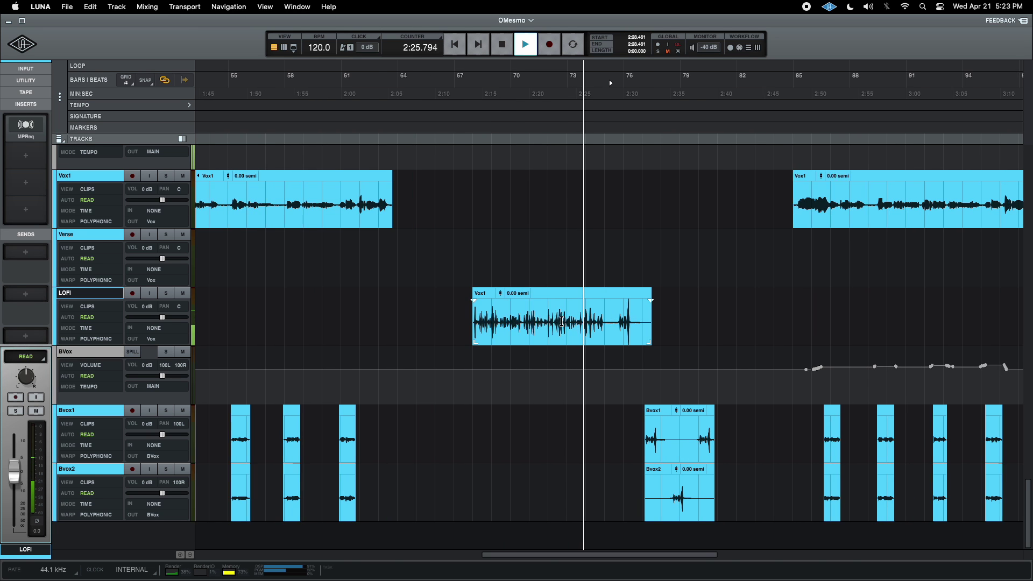
pyautogui.hscroll(3, 562, 321)
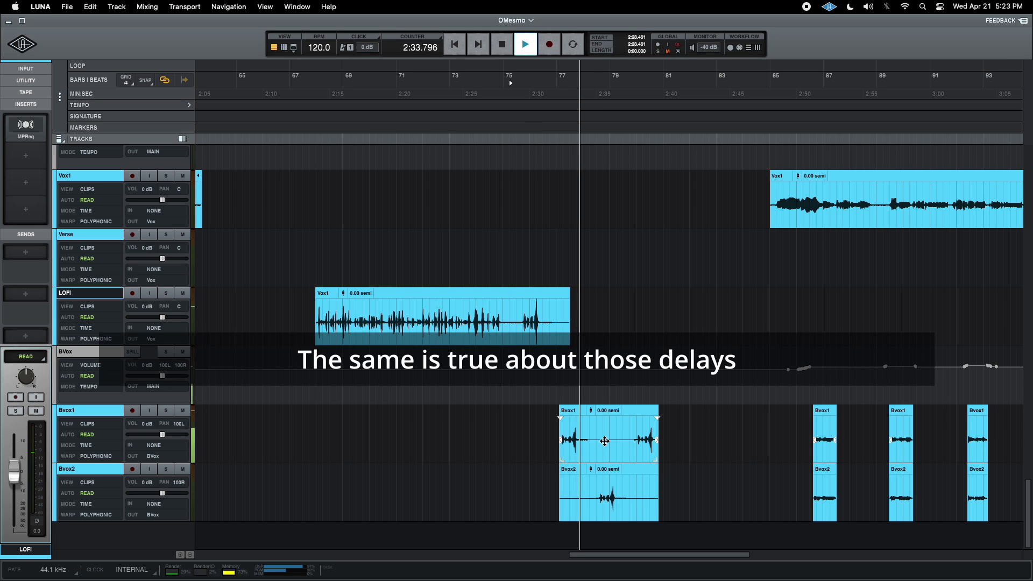
pyautogui.scroll(3, 606, 414)
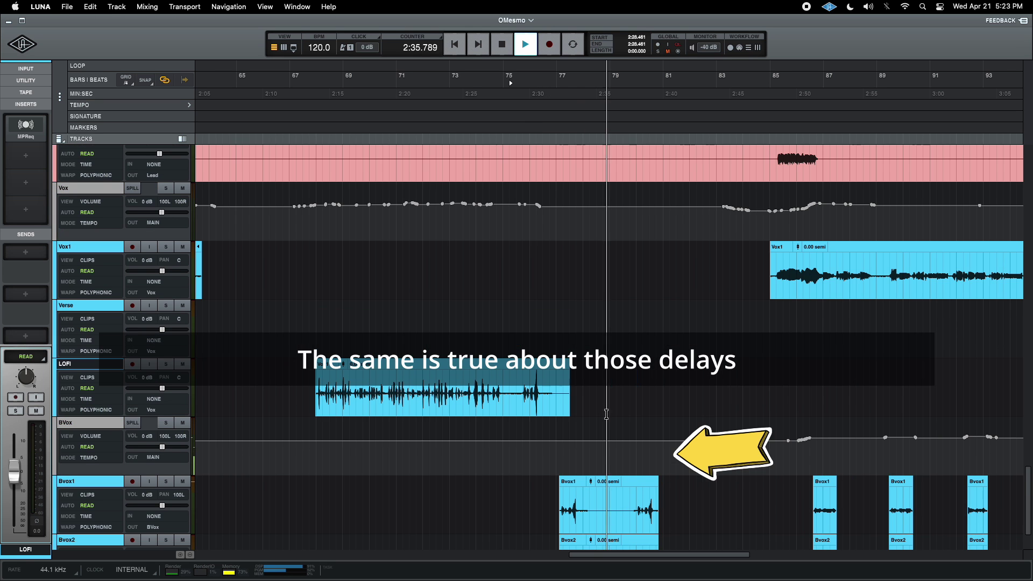
# Step: Show the mixer and inspect the Vox bus chain of LA-2, UA 1176 Rev A and Decapitator
pyautogui.press('super+equal')
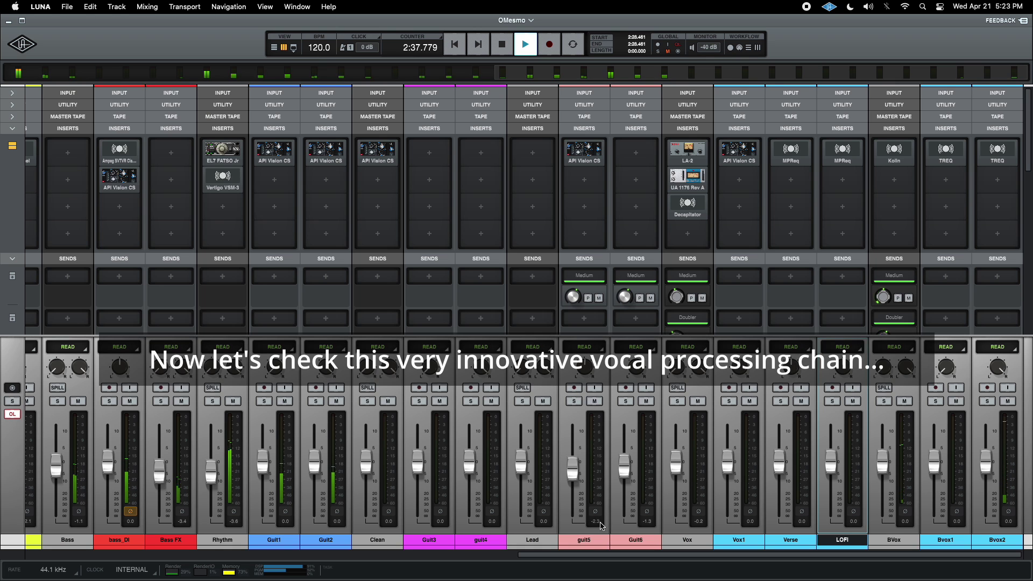
pyautogui.click(688, 149)
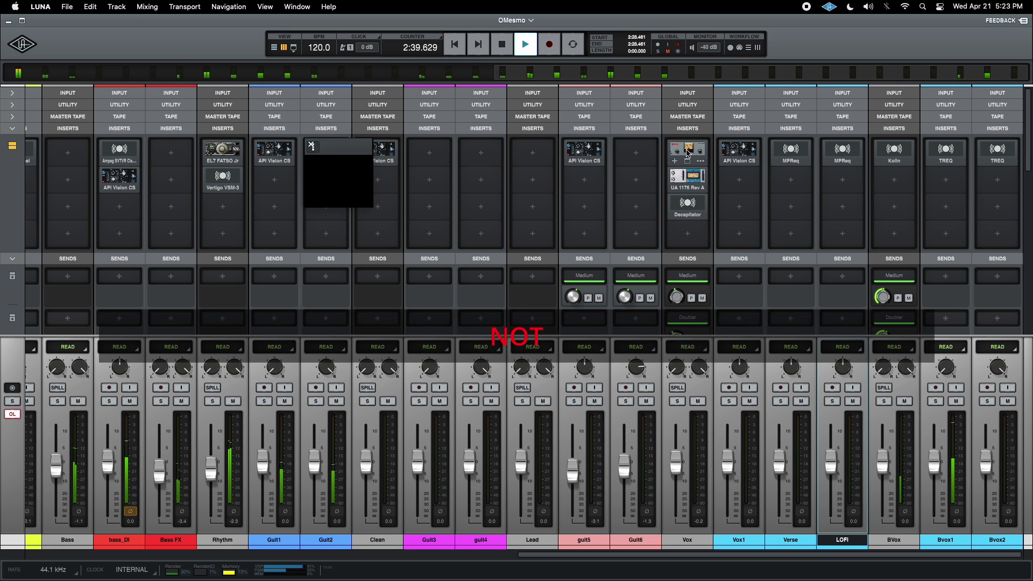
pyautogui.press('Escape')
pyautogui.click(693, 176)
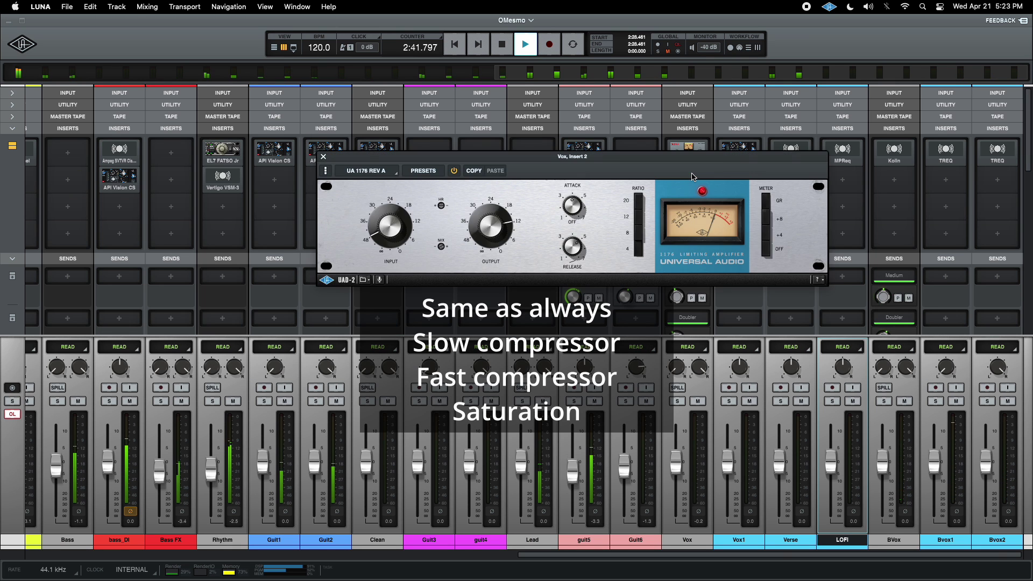
pyautogui.click(693, 201)
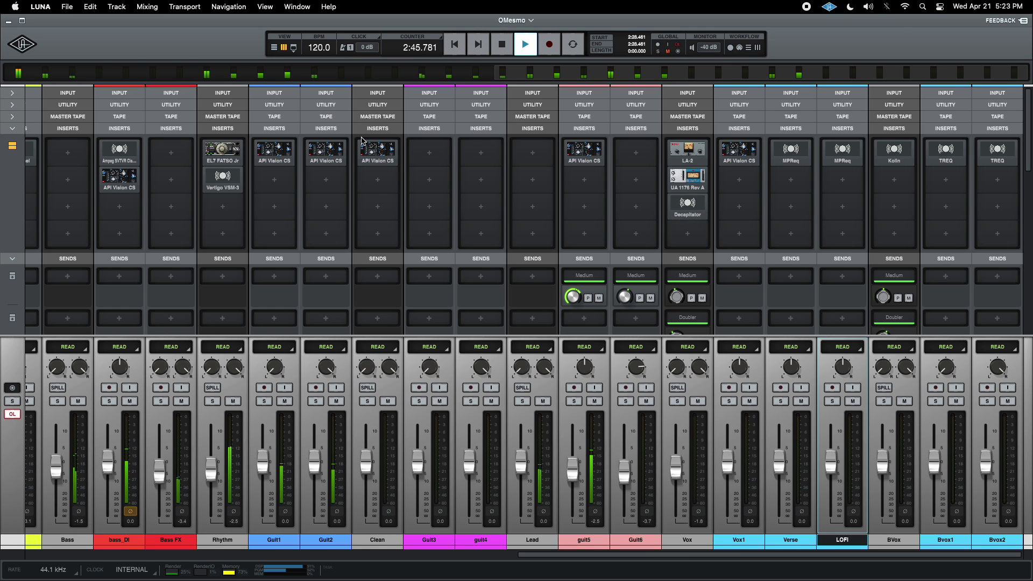
# Step: Inspect the EL7 FATSO Jr and Vertigo VSM-3 inserts on the Rhythm guitar bus, closing each window
pyautogui.moveTo(379, 151)
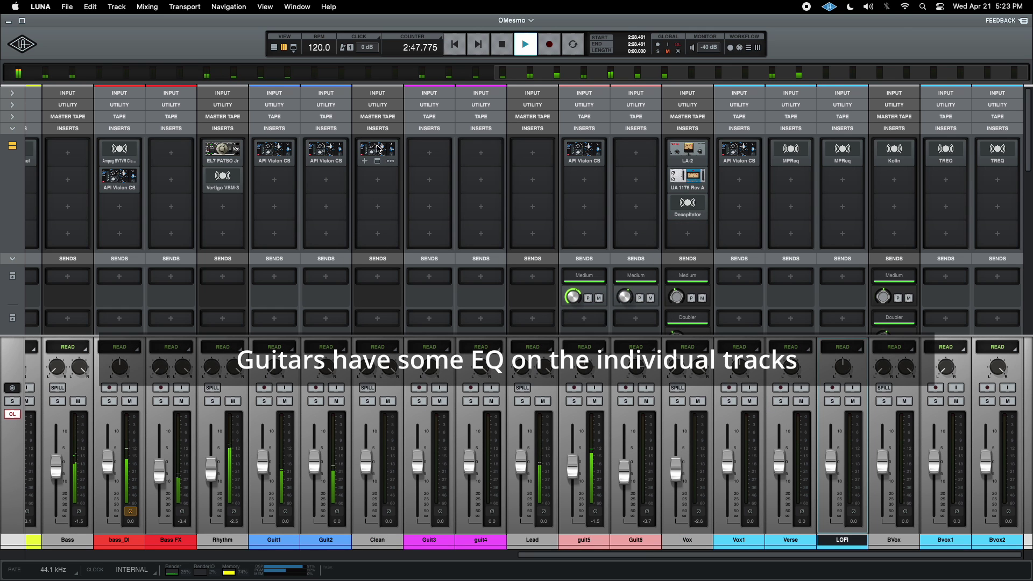
pyautogui.click(223, 149)
pyautogui.click(222, 149)
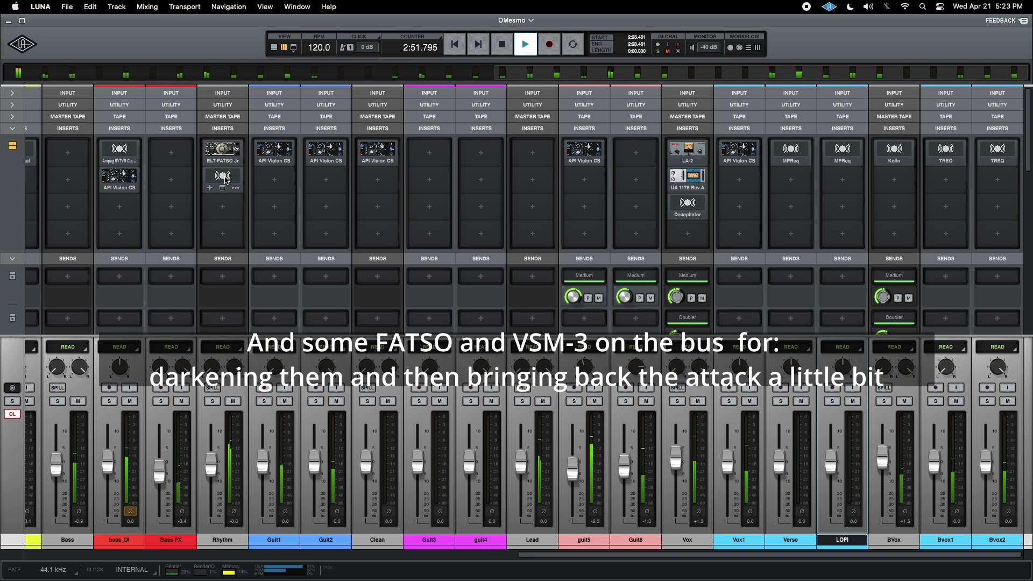
pyautogui.click(225, 176)
pyautogui.press('Escape')
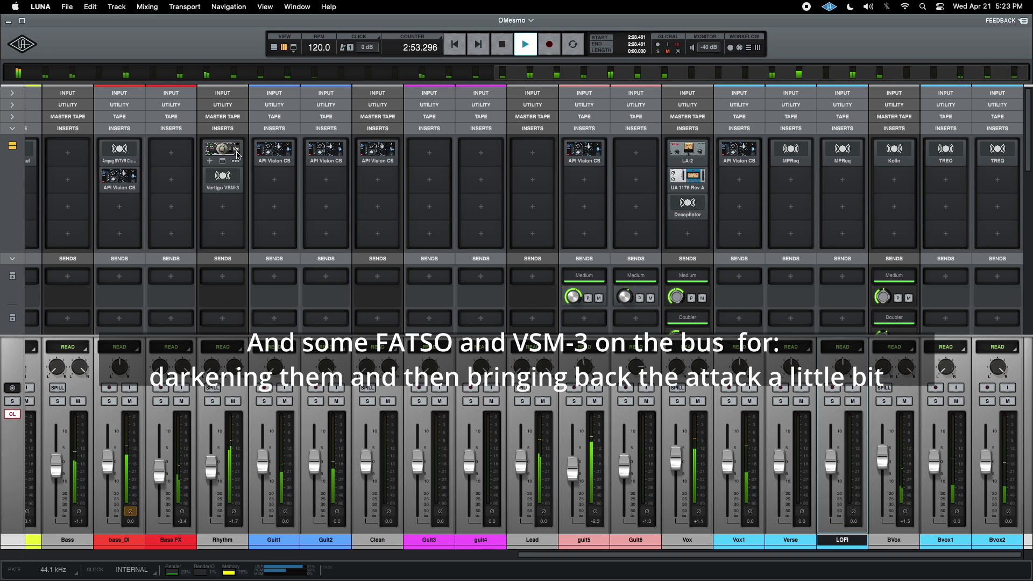
# Step: Expand the mixer's Input section to review API Summing on all the buses, and collapse the section again
pyautogui.click(273, 94)
pyautogui.hscroll(-15, 308, 171)
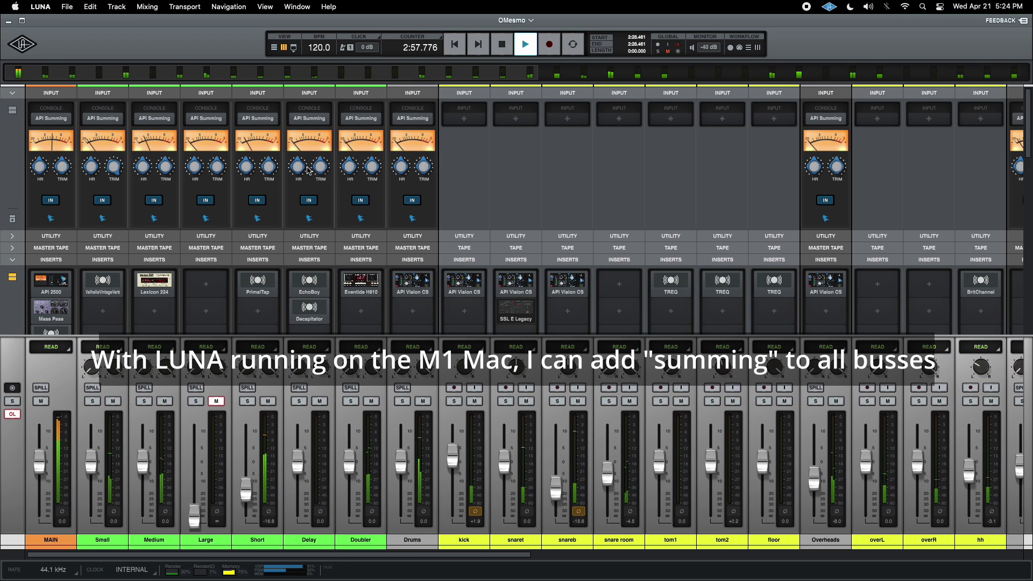
pyautogui.hscroll(15, 309, 170)
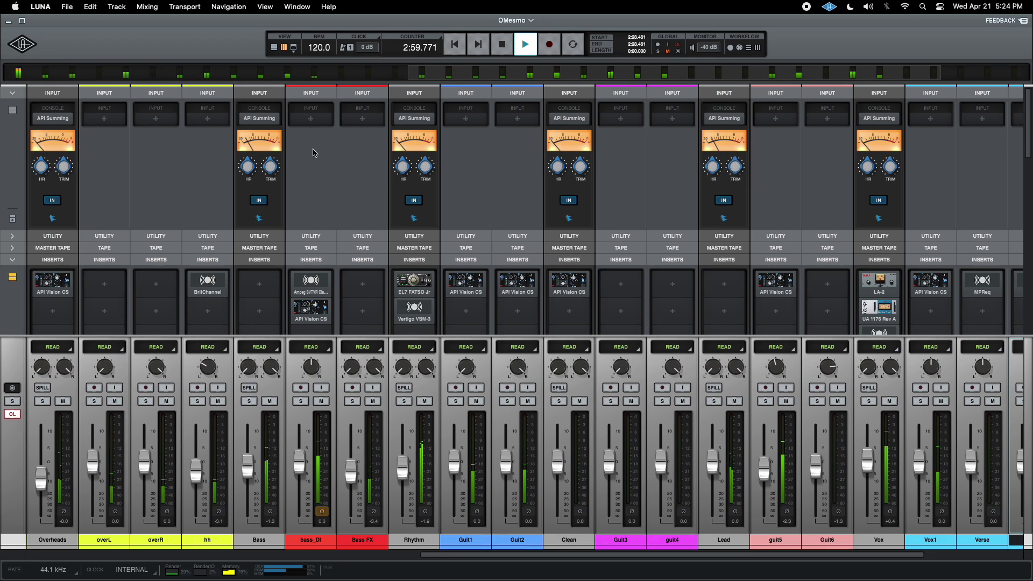
pyautogui.click(279, 94)
# Step: Review the Medium reverb sends on the guit5 and Guit6 lead guitars and the Medium and Doubler sends on the Vox bus
pyautogui.hscroll(5, 323, 195)
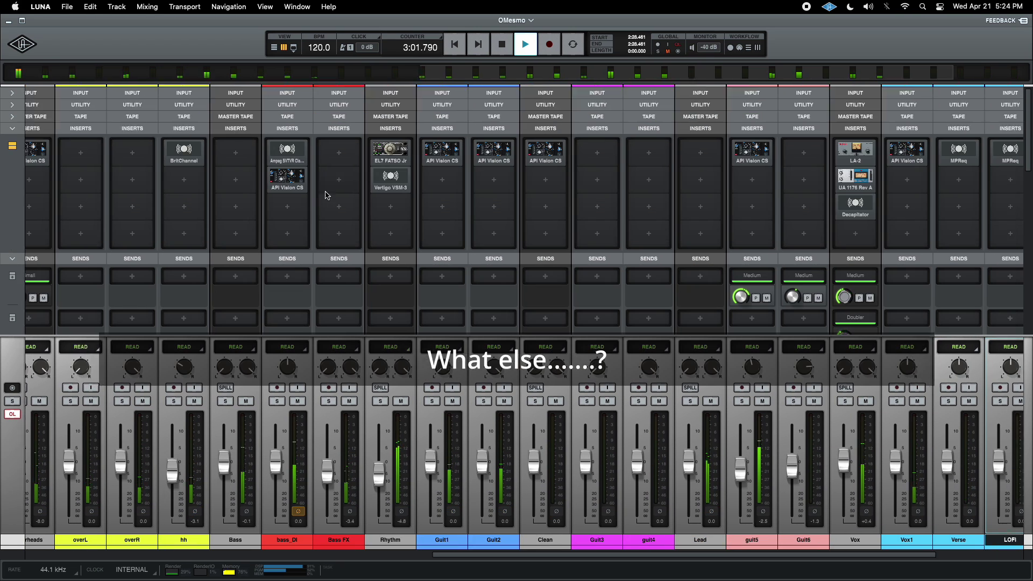
pyautogui.hscroll(1, 330, 196)
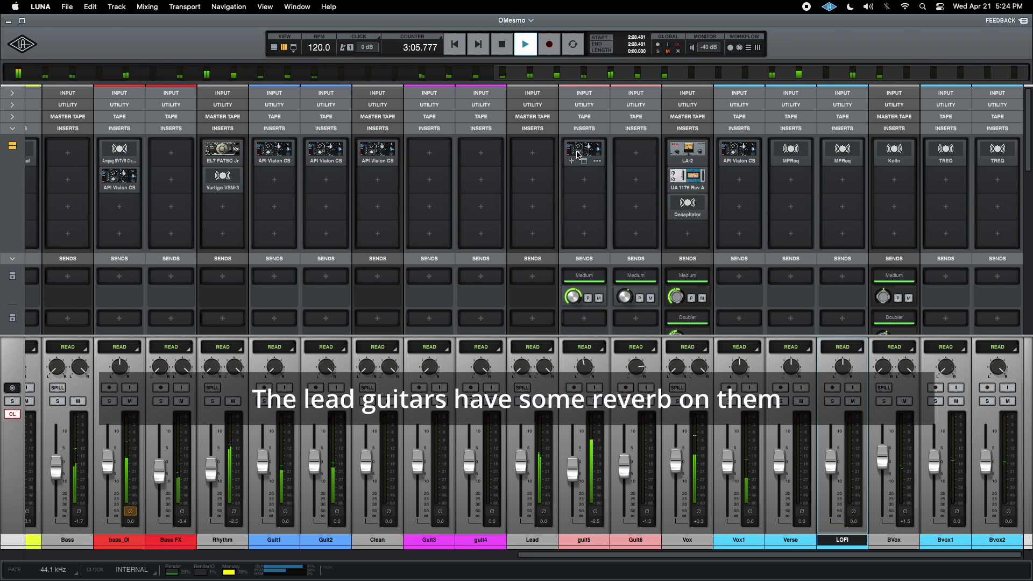
pyautogui.scroll(-5, 669, 277)
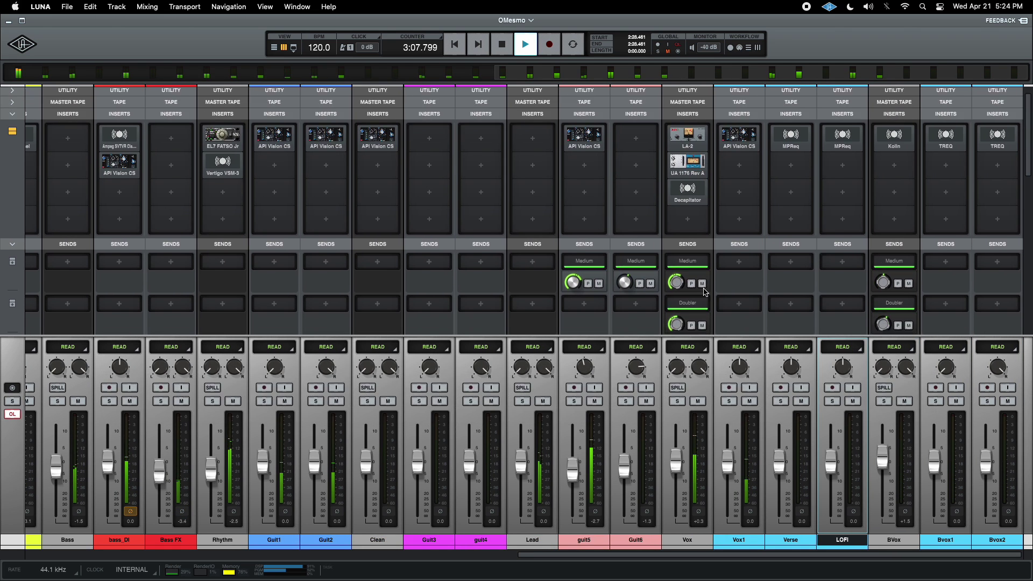
# Step: Review the Short and Delay sends on the Vox bus, and inspect the Delay bus's EchoBoy and Decapitator inserts, closing both windows
pyautogui.scroll(-1, 706, 291)
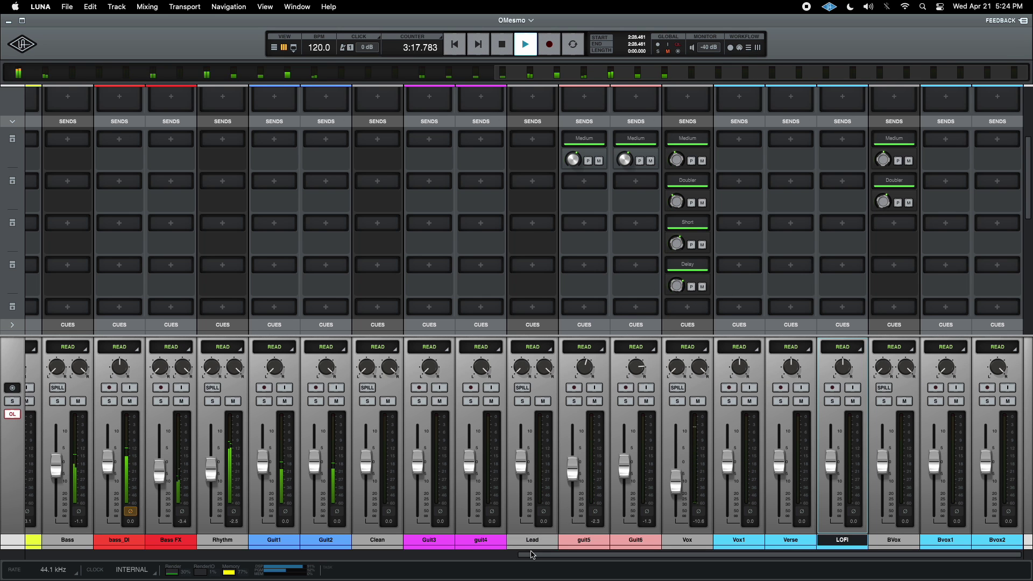
pyautogui.moveTo(527, 554); pyautogui.dragTo(32, 524)
pyautogui.scroll(5, 116, 245)
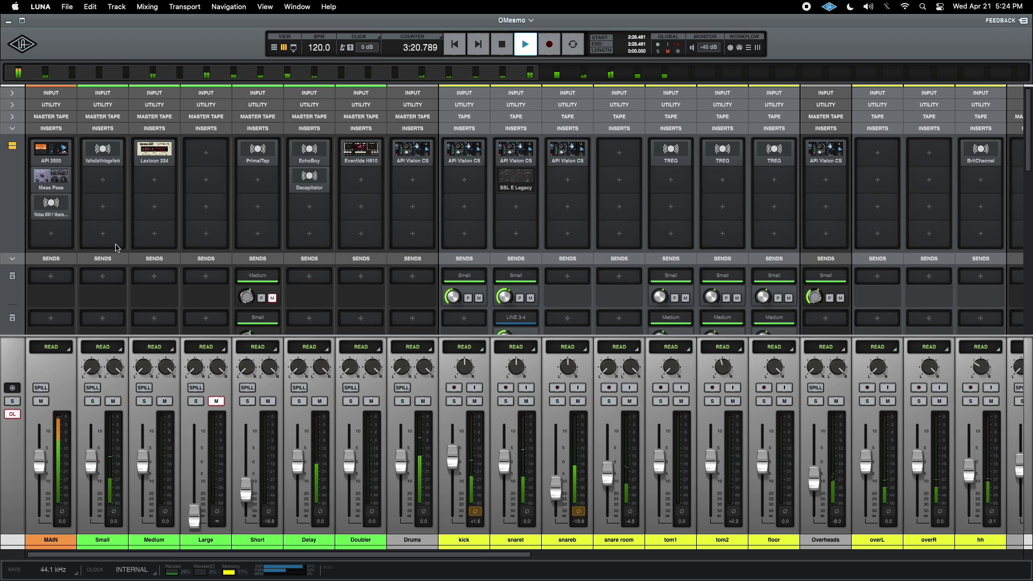
pyautogui.click(306, 148)
pyautogui.moveTo(327, 115); pyautogui.dragTo(241, 250)
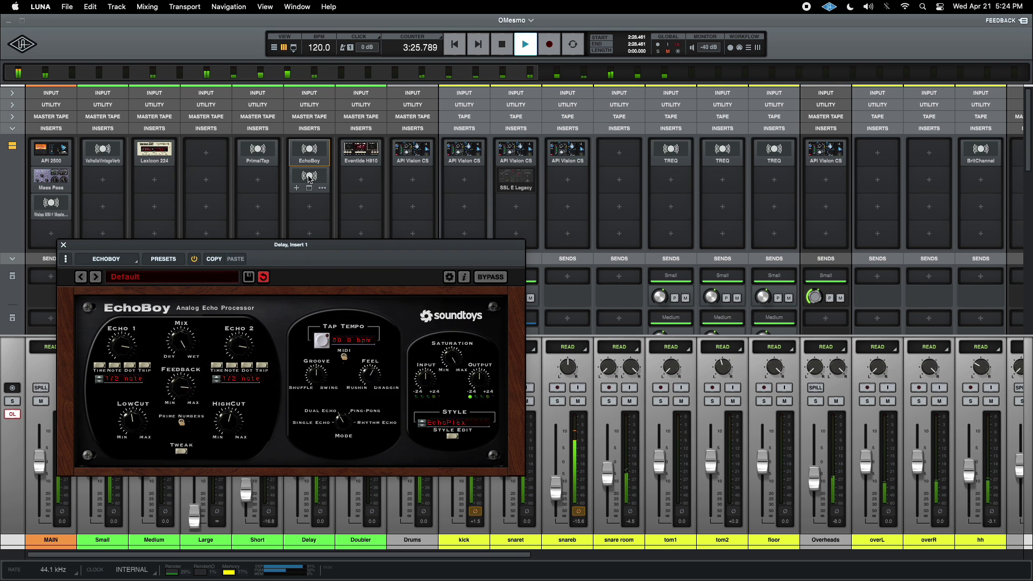
pyautogui.click(308, 177)
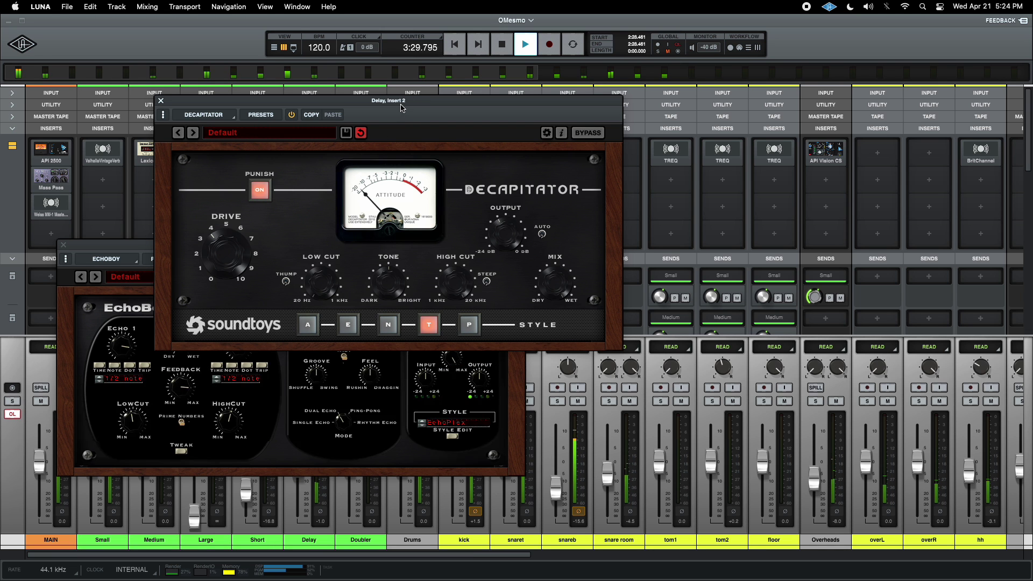
pyautogui.press('super+w')
pyautogui.press('super+w')
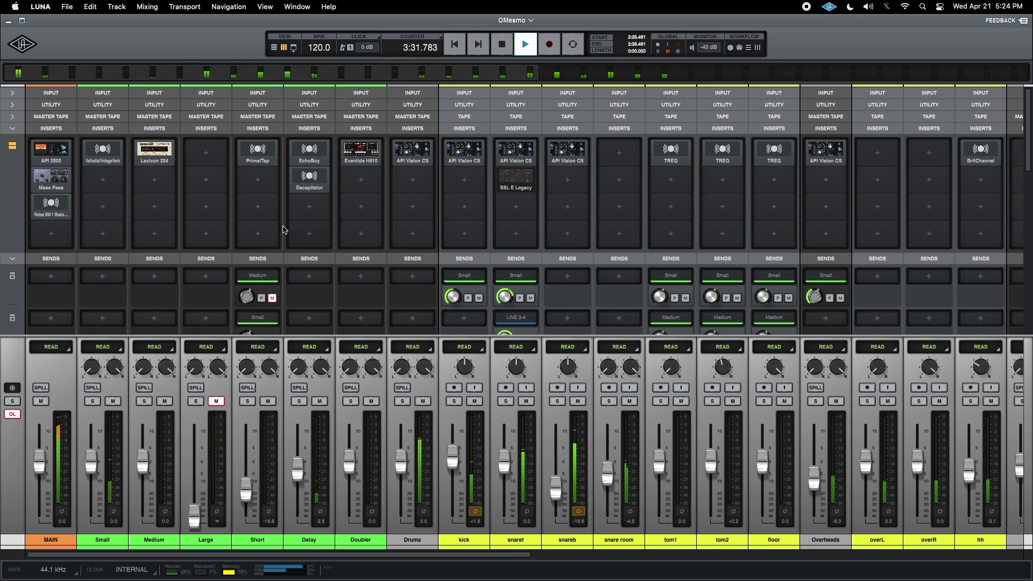
# Step: Show the timeline zoomed out to survey the vocal and backing vocal clips with their bus volume automation across the song
pyautogui.press('super+equal')
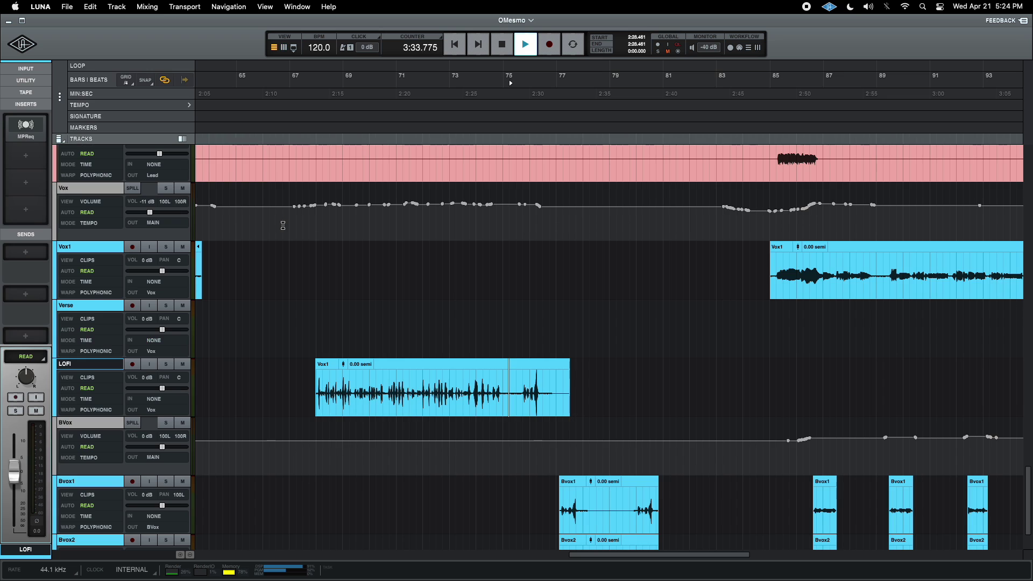
pyautogui.press('r')
pyautogui.press('r')
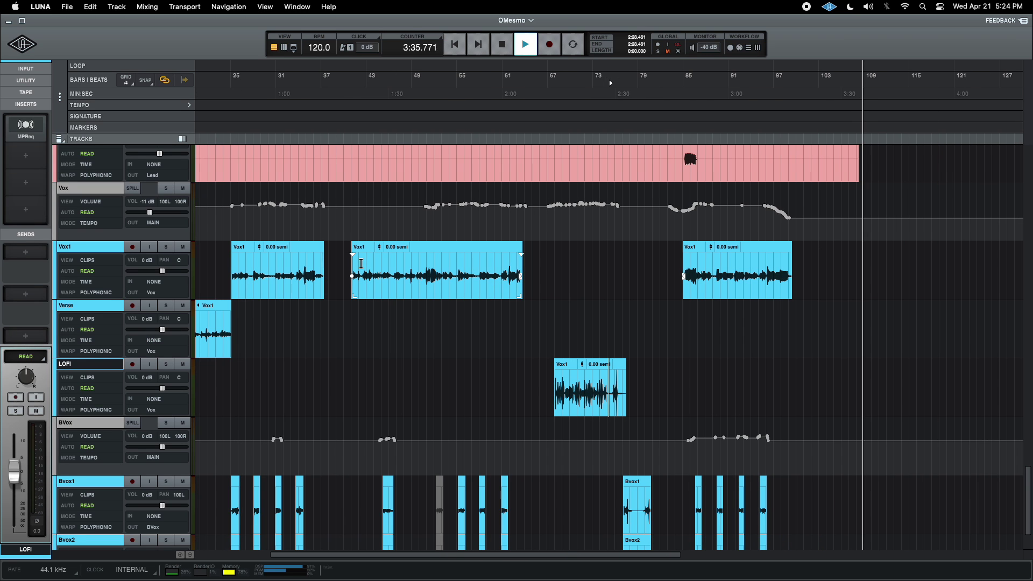